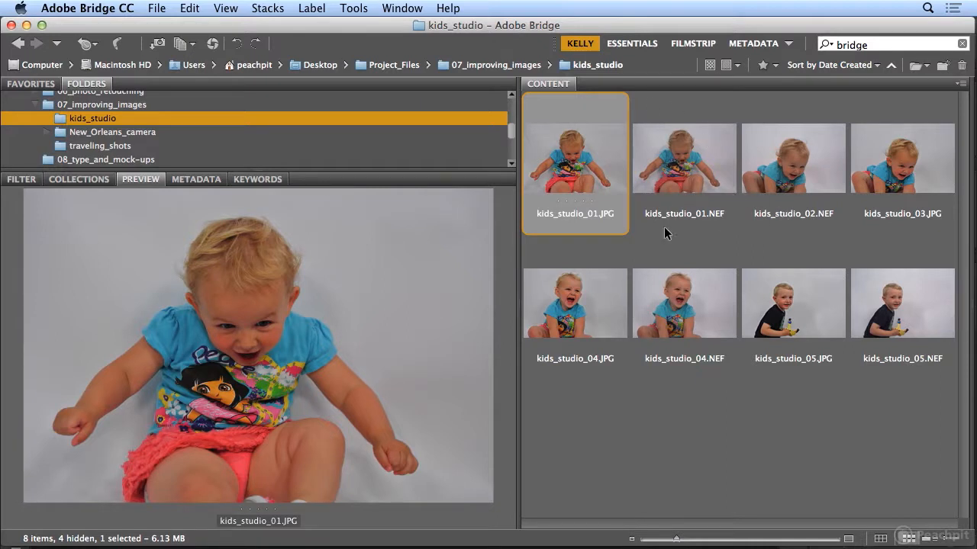
Step: Filter the kids_studio folder to Camera Raw images only and bring back the preview of kids_studio_01.NEF
{"action": "left_click", "coordinate": [702, 162]}
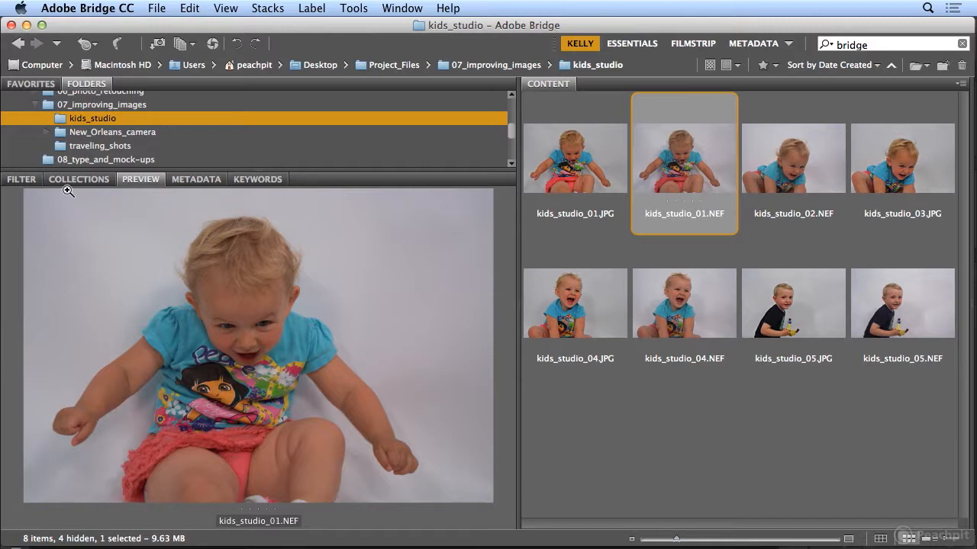
{"action": "left_click", "coordinate": [20, 181]}
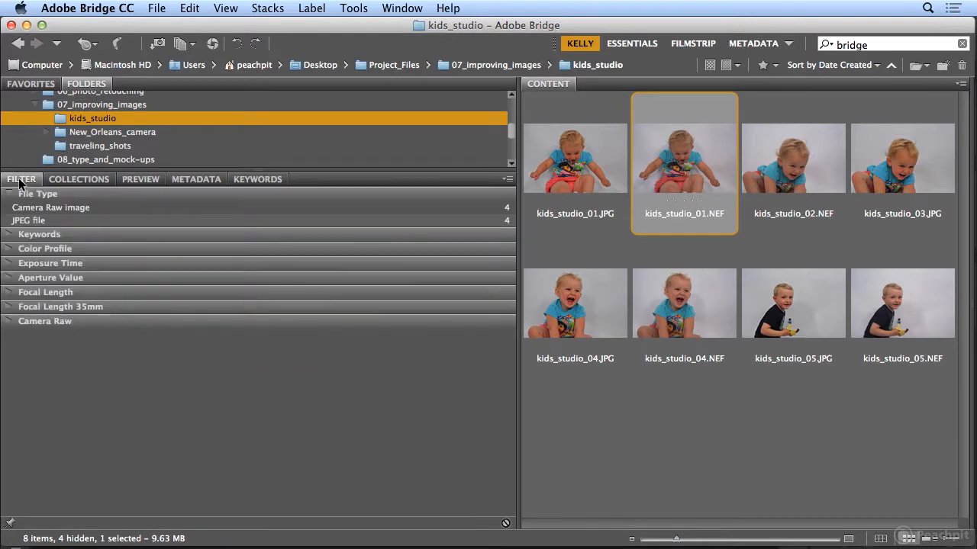
{"action": "left_click", "coordinate": [9, 209]}
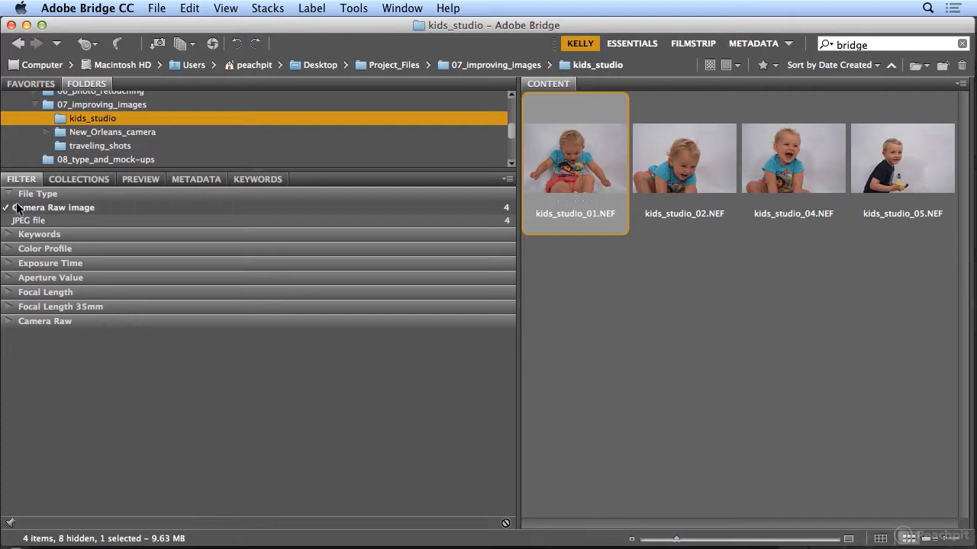
{"action": "left_click", "coordinate": [147, 178]}
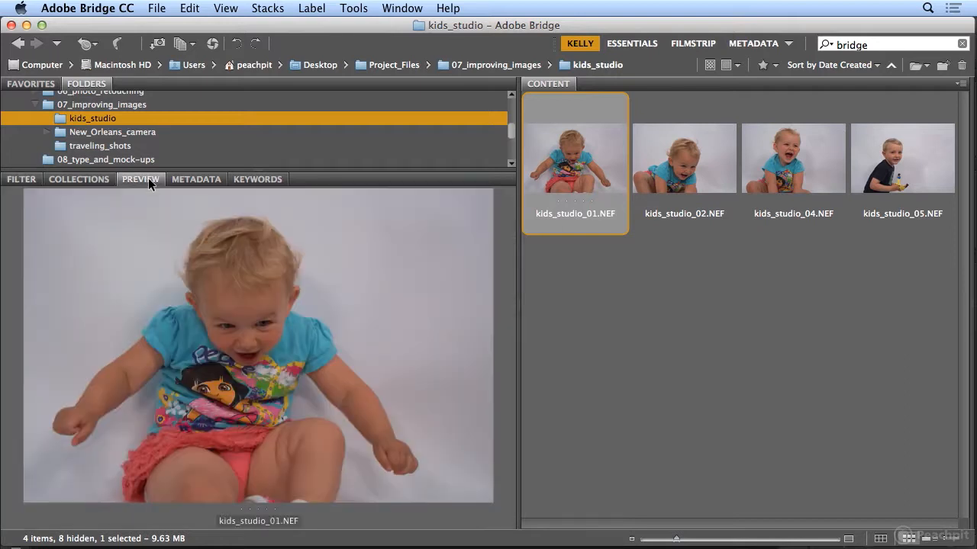
Step: Open kids_studio_01.NEF in Camera Raw and set Exposure to +1.20, Contrast to +8 and Blacks to -33
{"action": "double_click", "coordinate": [577, 164]}
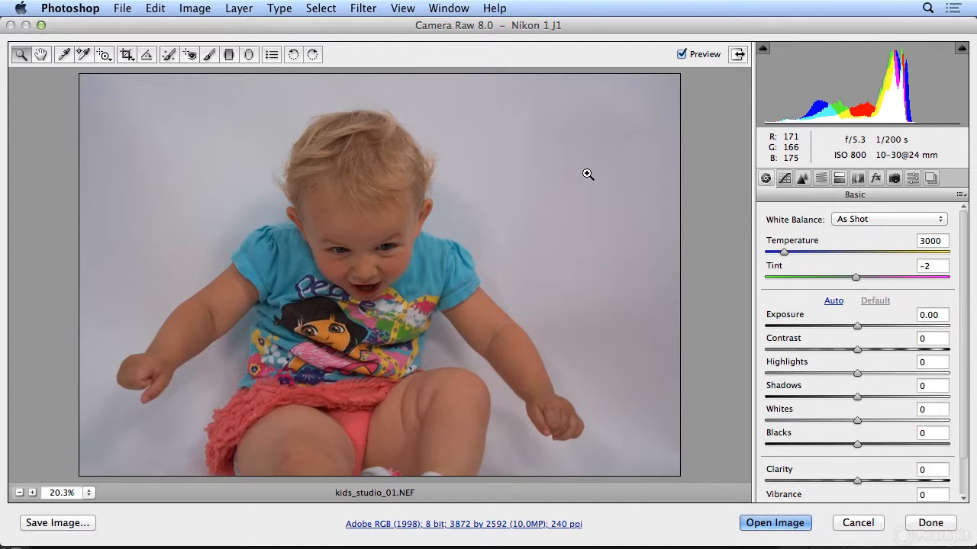
{"action": "left_click_drag", "start_coordinate": [856, 328], "coordinate": [879, 320]}
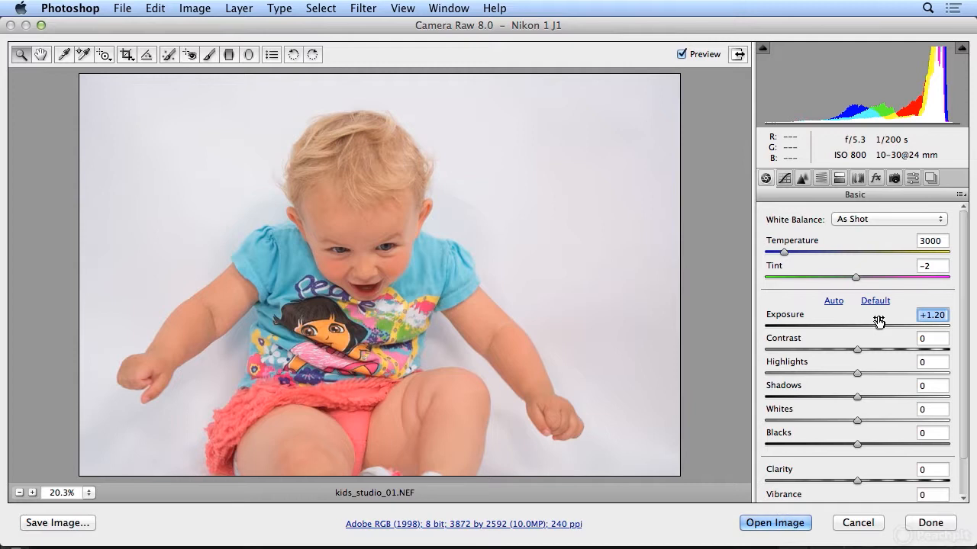
{"action": "mouse_move", "coordinate": [864, 350]}
{"action": "left_mouse_down"}
{"action": "mouse_move", "coordinate": [884, 349]}
{"action": "mouse_move", "coordinate": [865, 347]}
{"action": "left_mouse_up"}
{"action": "left_click_drag", "start_coordinate": [857, 443], "coordinate": [827, 445]}
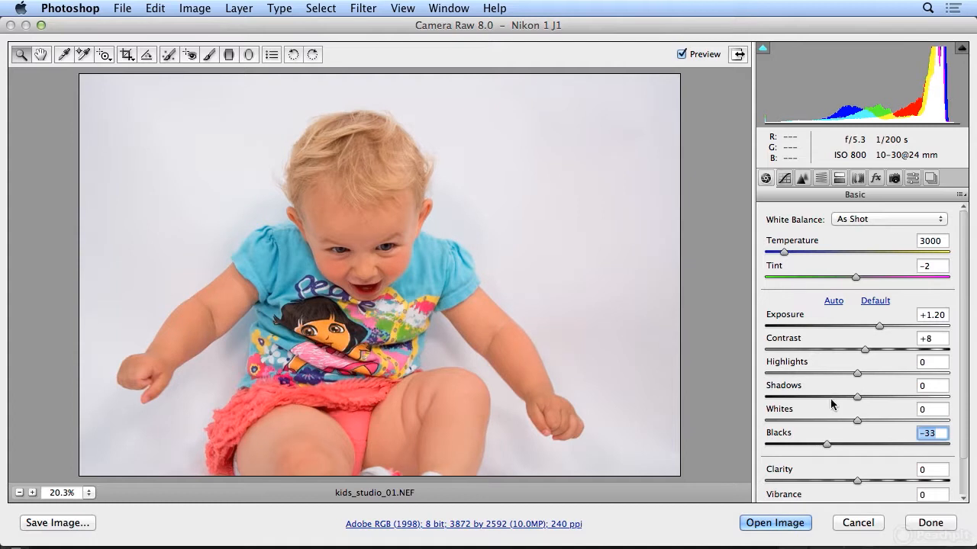
Step: Set Contrast to +3, Shadows to +45 and Blacks to -53, and compare the photo with its original settings
{"action": "mouse_move", "coordinate": [865, 349]}
{"action": "left_mouse_down"}
{"action": "mouse_move", "coordinate": [909, 352]}
{"action": "mouse_move", "coordinate": [870, 352]}
{"action": "mouse_move", "coordinate": [899, 352]}
{"action": "mouse_move", "coordinate": [847, 363]}
{"action": "mouse_move", "coordinate": [862, 364]}
{"action": "left_mouse_up"}
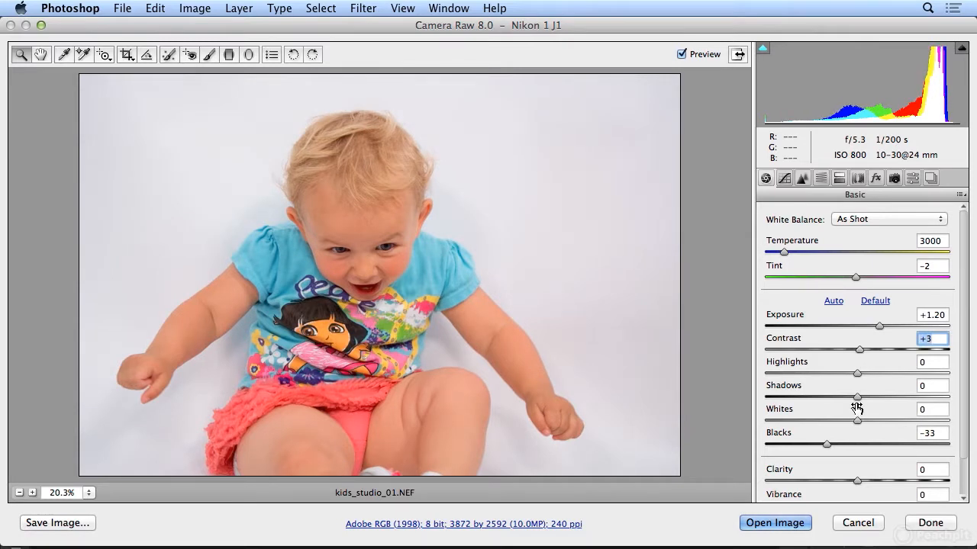
{"action": "left_click_drag", "start_coordinate": [860, 396], "coordinate": [899, 395]}
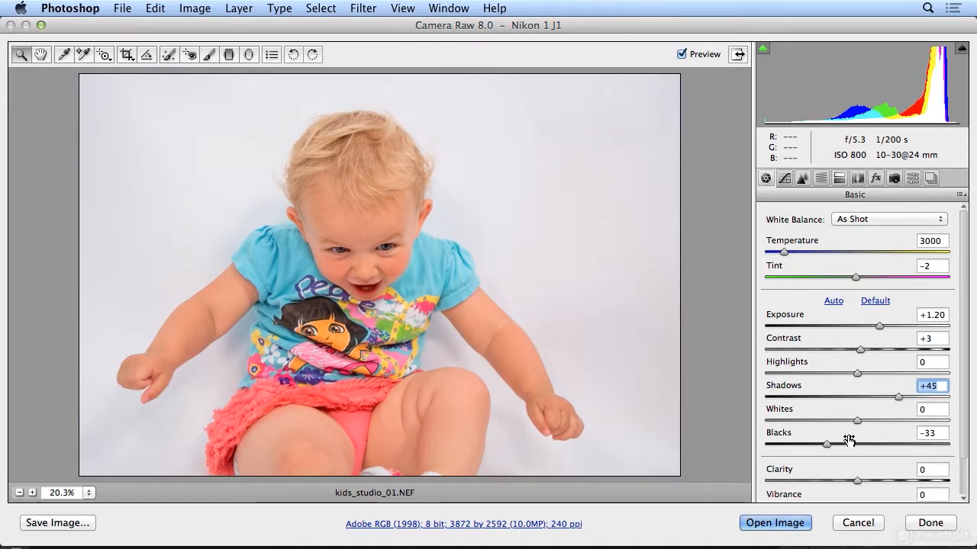
{"action": "left_click_drag", "start_coordinate": [827, 444], "coordinate": [810, 449]}
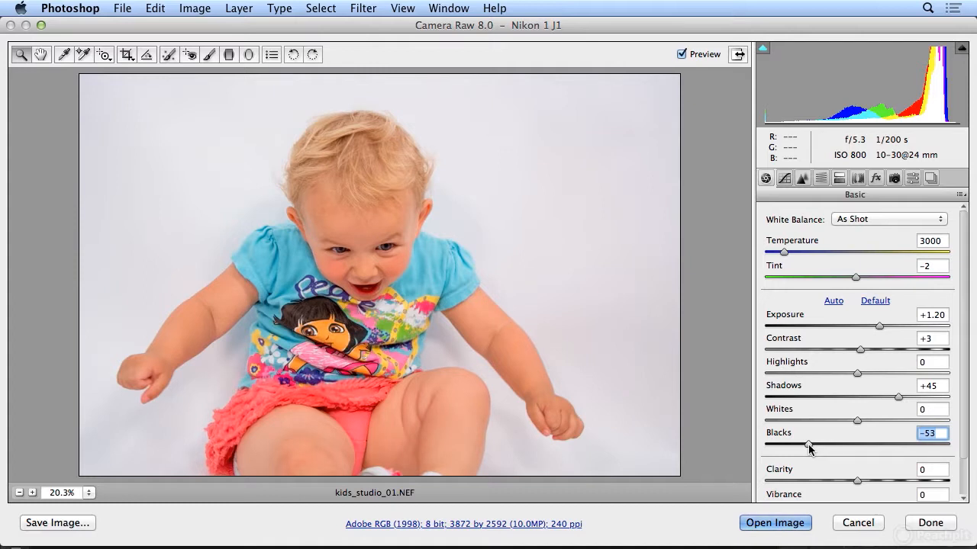
{"action": "left_click", "coordinate": [693, 58]}
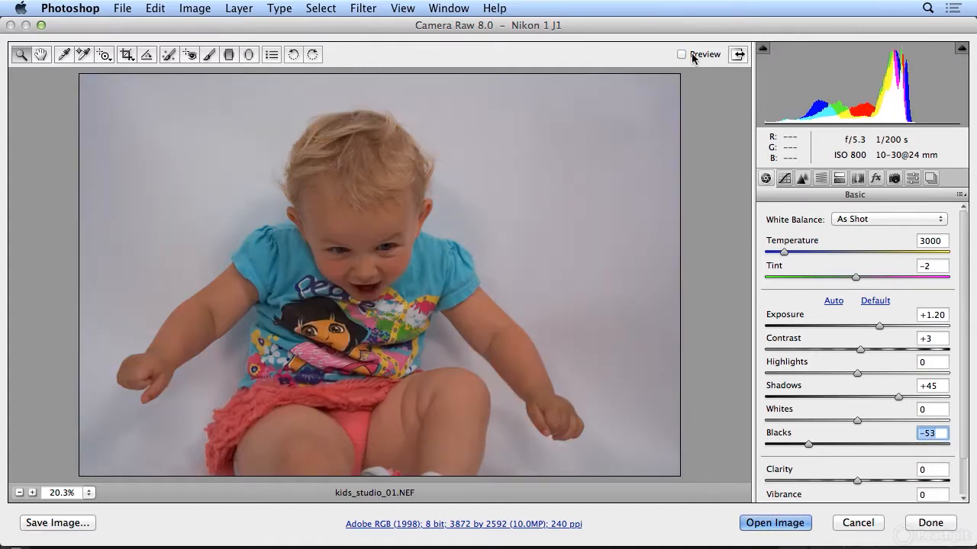
{"action": "left_click", "coordinate": [693, 58]}
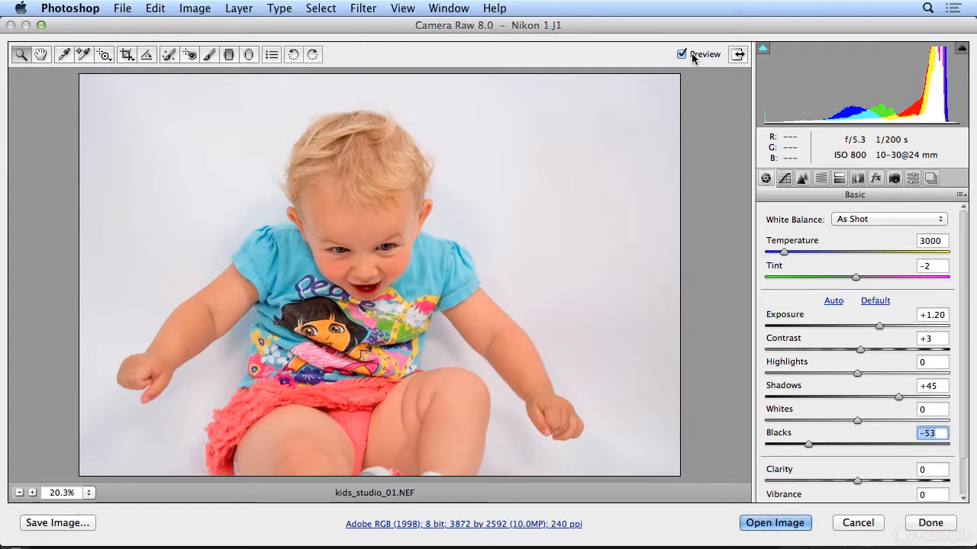
{"action": "left_click", "coordinate": [693, 58]}
{"action": "left_click", "coordinate": [692, 56]}
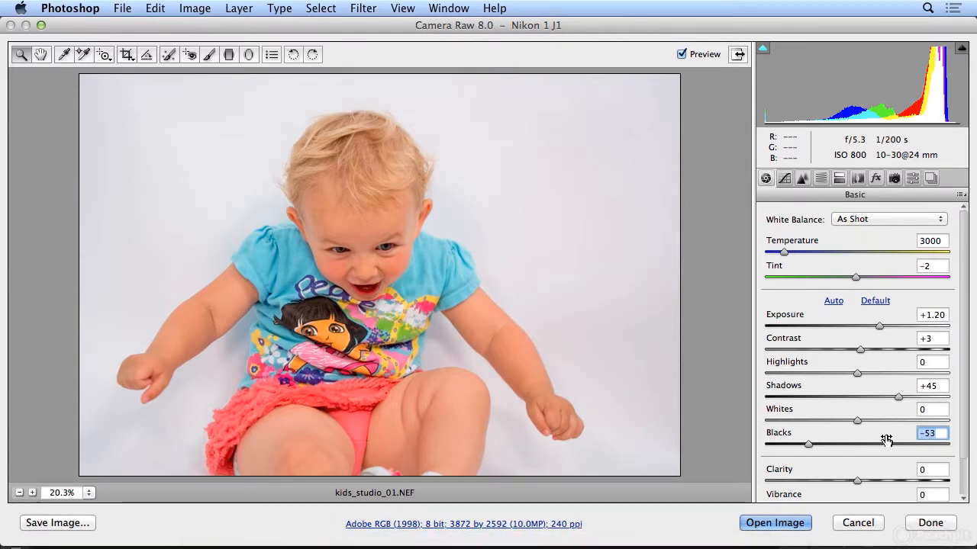
Step: Set Whites to +33 and Highlights to -1, and compare the edited photo with the original
{"action": "left_click_drag", "start_coordinate": [857, 421], "coordinate": [889, 419]}
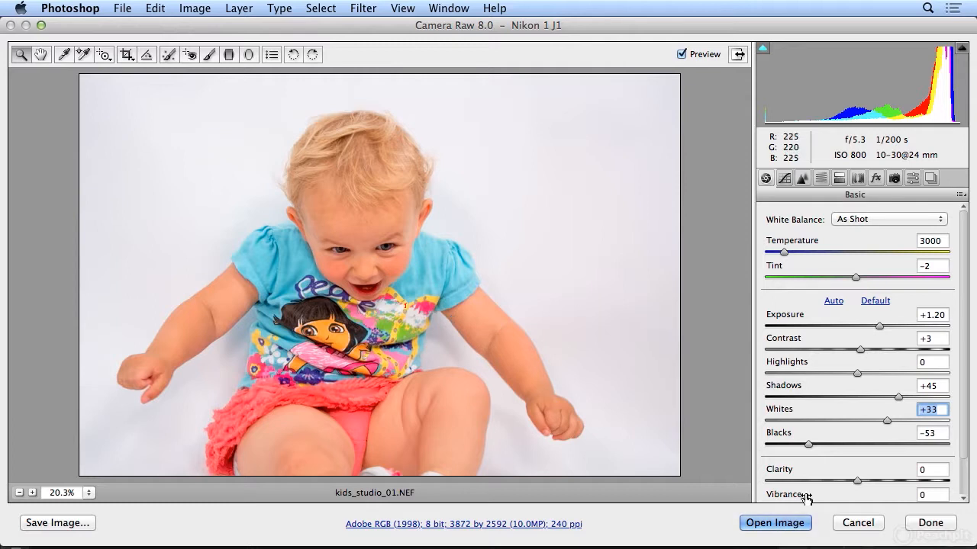
{"action": "mouse_move", "coordinate": [857, 373]}
{"action": "left_mouse_down"}
{"action": "mouse_move", "coordinate": [937, 375]}
{"action": "mouse_move", "coordinate": [796, 381]}
{"action": "mouse_move", "coordinate": [877, 373]}
{"action": "mouse_move", "coordinate": [843, 374]}
{"action": "mouse_move", "coordinate": [857, 374]}
{"action": "left_mouse_up"}
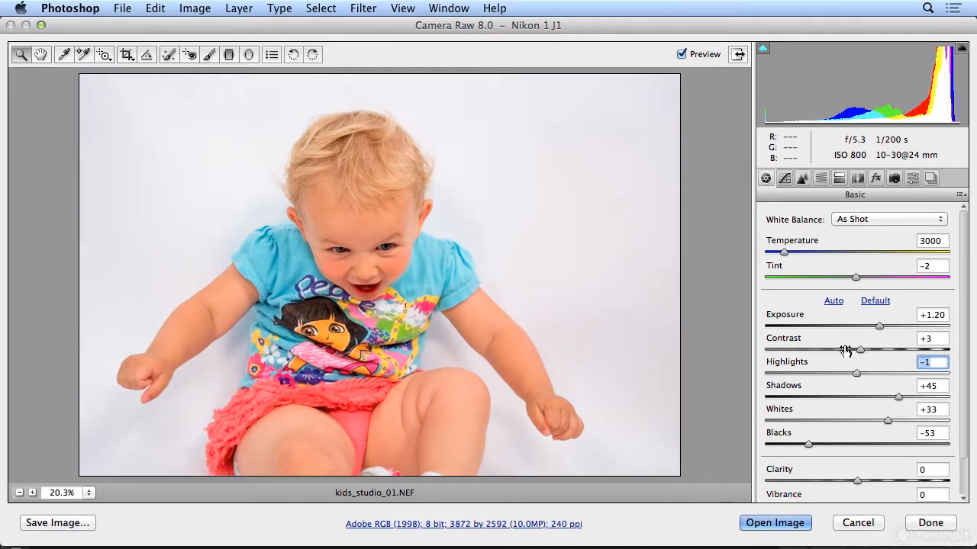
{"action": "left_click", "coordinate": [683, 54]}
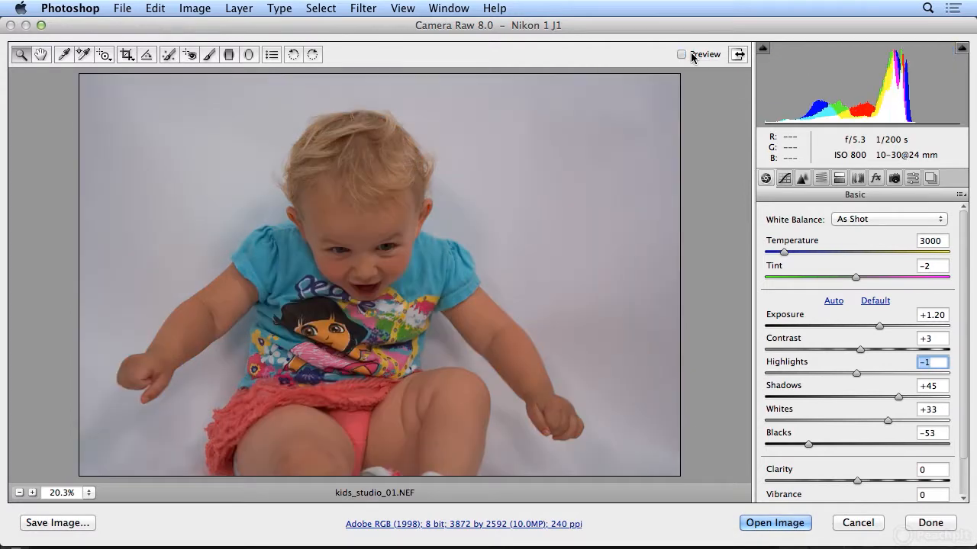
{"action": "left_click", "coordinate": [693, 58]}
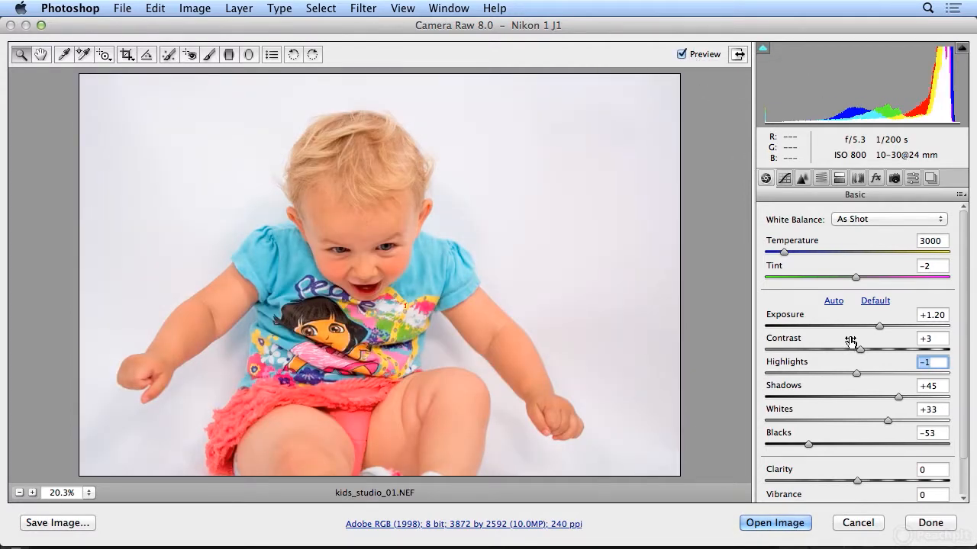
Step: Try several Vibrance levels against the original, settle on +28, and set Clarity to +12
{"action": "scroll", "coordinate": [850, 341], "scroll_direction": "down", "scroll_amount": 2}
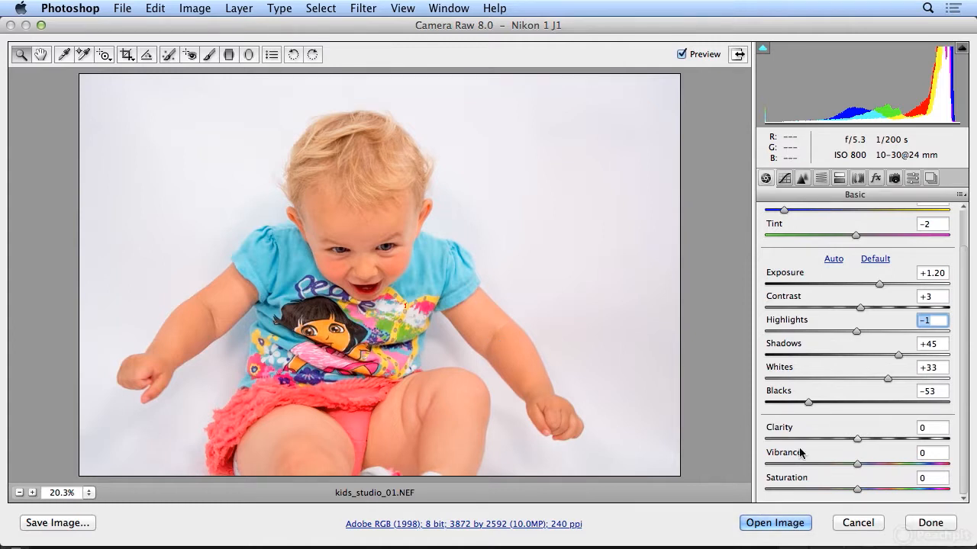
{"action": "left_click", "coordinate": [857, 465]}
{"action": "mouse_move", "coordinate": [857, 465]}
{"action": "left_mouse_down"}
{"action": "mouse_move", "coordinate": [932, 463]}
{"action": "mouse_move", "coordinate": [858, 463]}
{"action": "mouse_move", "coordinate": [868, 463]}
{"action": "left_mouse_up"}
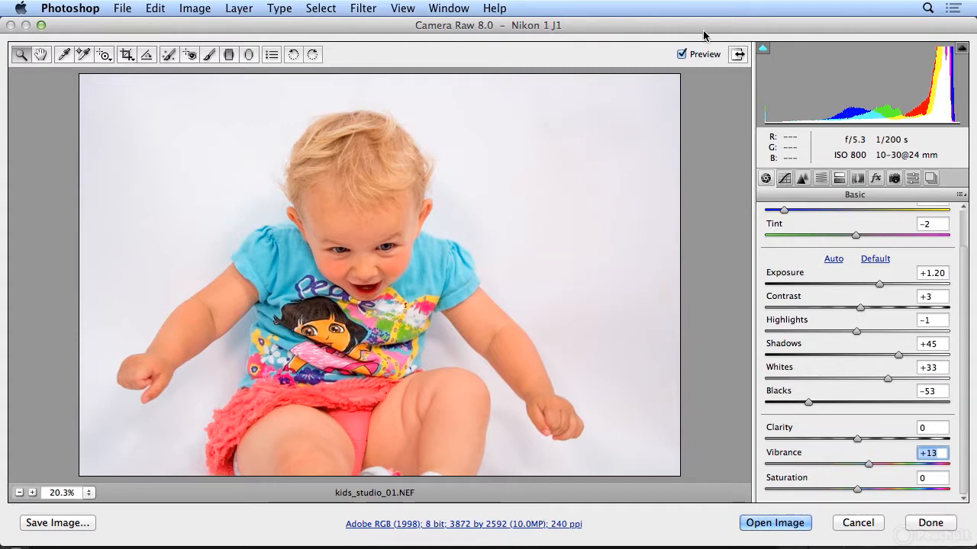
{"action": "left_click", "coordinate": [696, 55]}
{"action": "left_click", "coordinate": [696, 55]}
{"action": "double_click", "coordinate": [869, 464]}
{"action": "left_click_drag", "start_coordinate": [858, 464], "coordinate": [889, 464]}
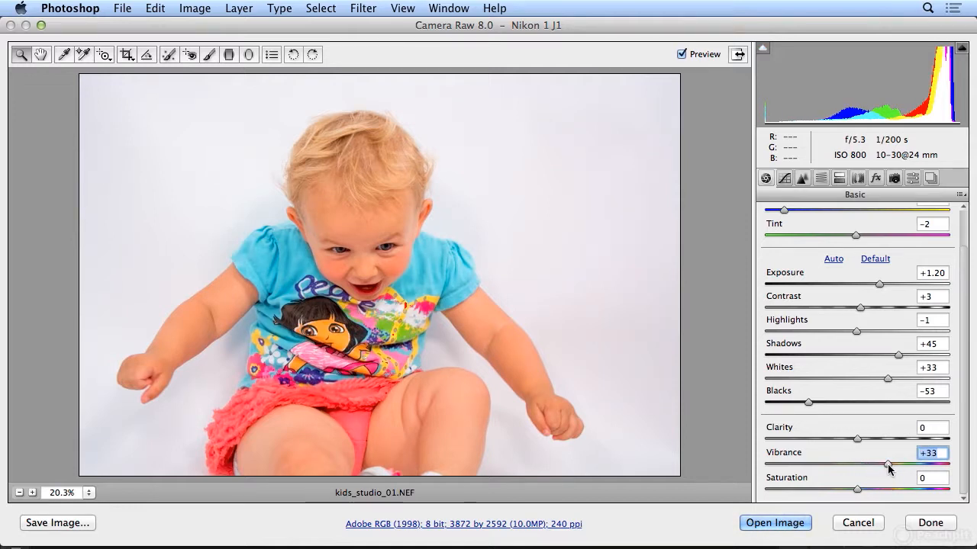
{"action": "double_click", "coordinate": [889, 464]}
{"action": "left_click_drag", "start_coordinate": [857, 464], "coordinate": [882, 465]}
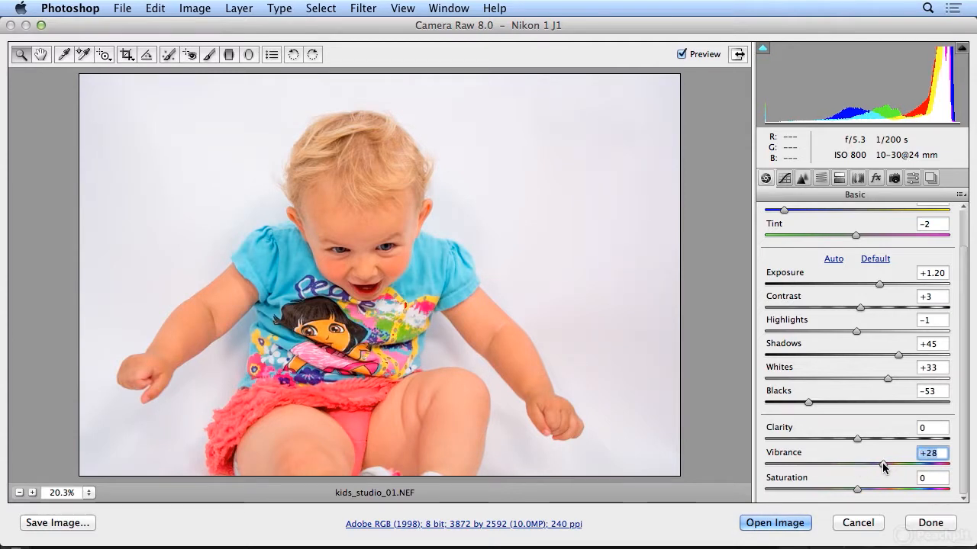
{"action": "mouse_move", "coordinate": [857, 438]}
{"action": "left_mouse_down"}
{"action": "mouse_move", "coordinate": [937, 444]}
{"action": "mouse_move", "coordinate": [847, 452]}
{"action": "mouse_move", "coordinate": [887, 451]}
{"action": "mouse_move", "coordinate": [868, 441]}
{"action": "left_mouse_up"}
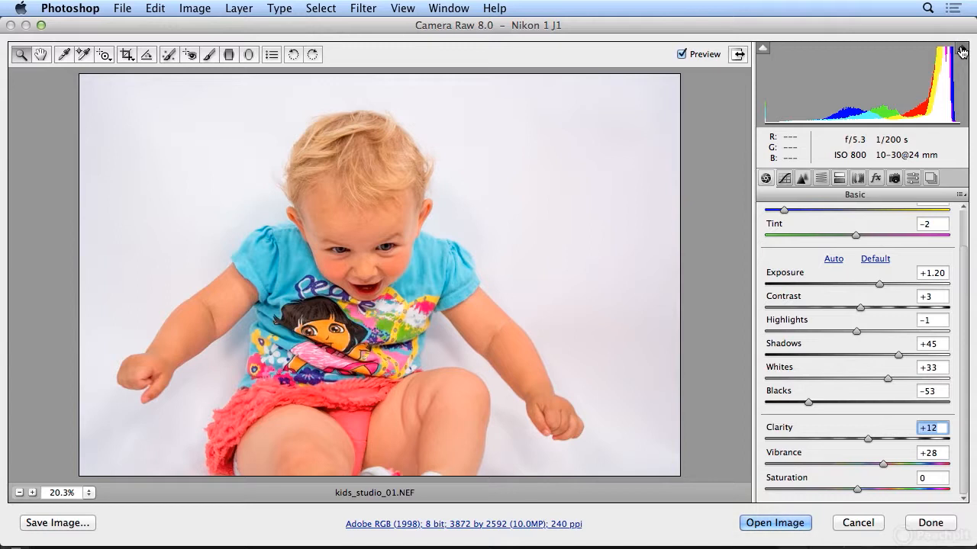
Step: Save the Camera Raw adjustments without opening the photo in Photoshop, and return to Adobe Bridge
{"action": "left_click", "coordinate": [910, 523]}
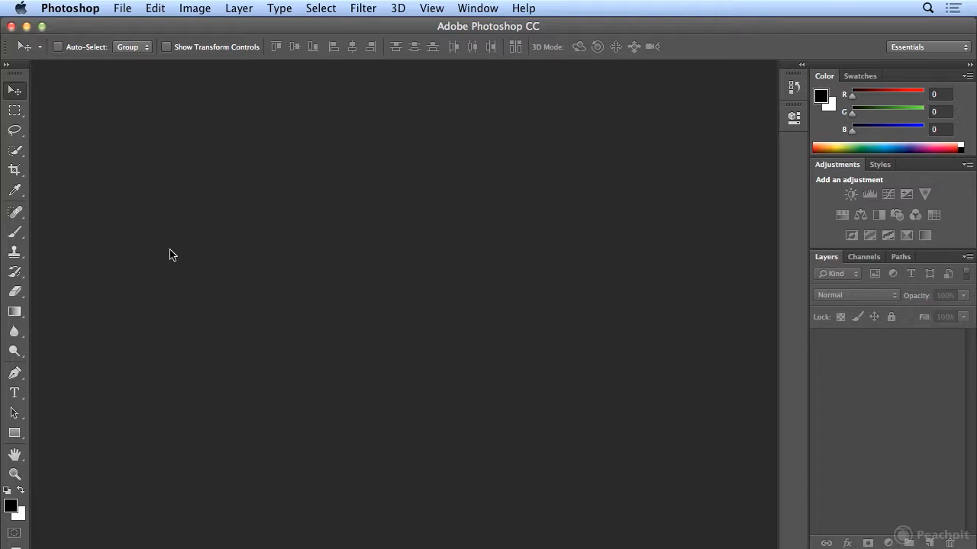
{"action": "left_click", "coordinate": [122, 8]}
{"action": "left_click", "coordinate": [124, 58]}
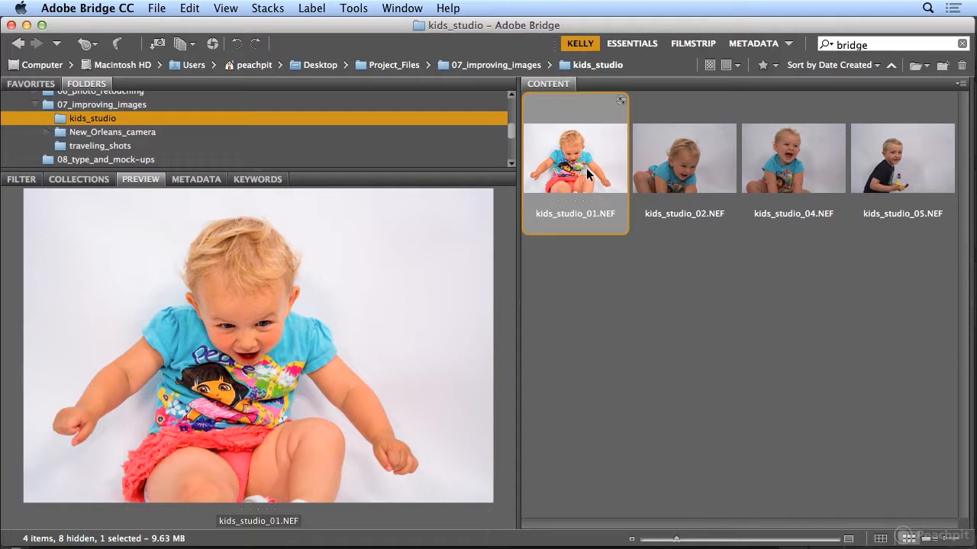
Step: Look through the neighbouring unedited raw photos and copy the Camera Raw settings from kids_studio_01.NEF
{"action": "left_click", "coordinate": [647, 183]}
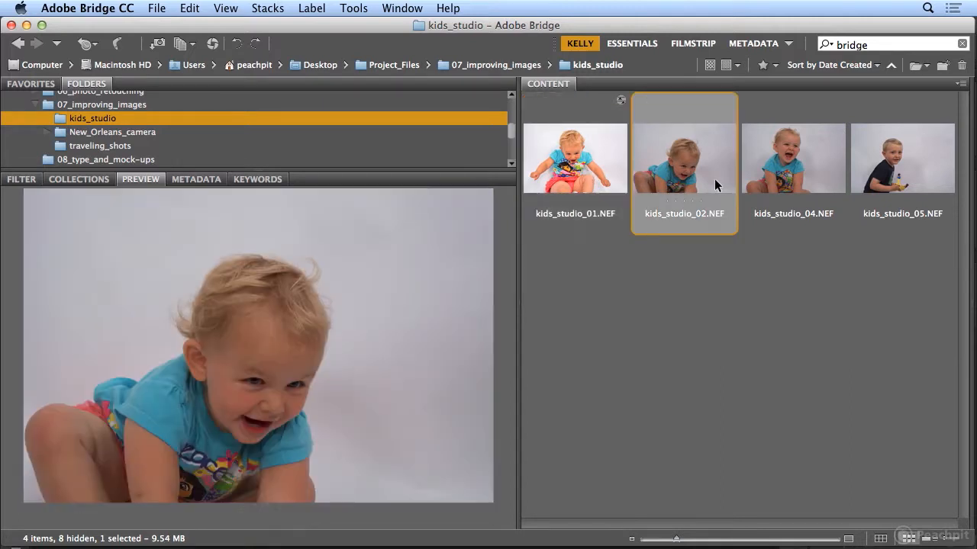
{"action": "left_click", "coordinate": [783, 177]}
{"action": "left_click", "coordinate": [656, 179]}
{"action": "left_click", "coordinate": [603, 176]}
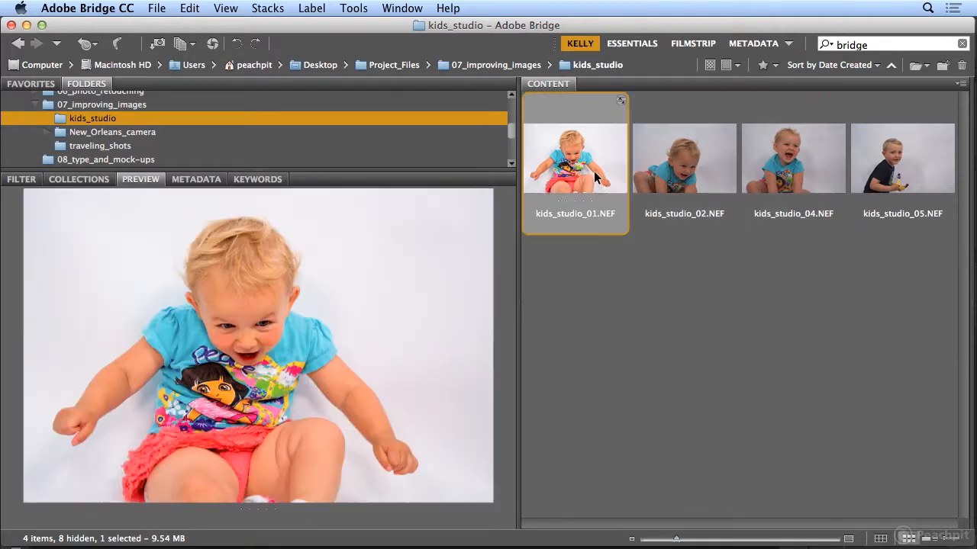
{"action": "left_click", "coordinate": [190, 9]}
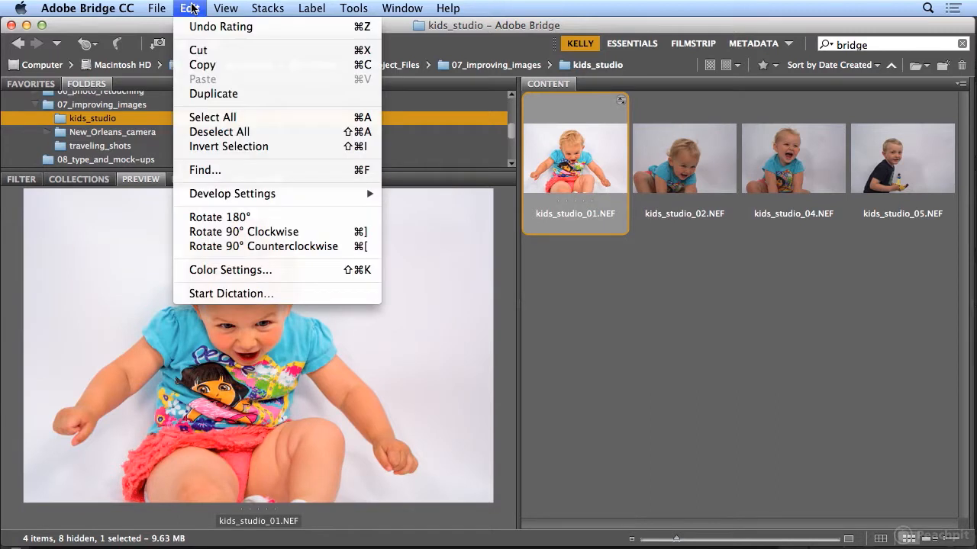
{"action": "mouse_move", "coordinate": [204, 197]}
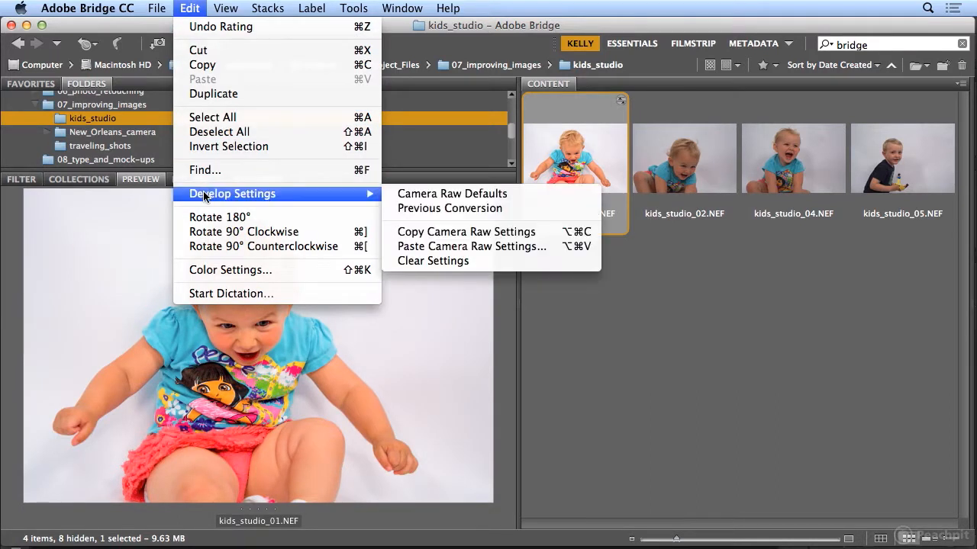
{"action": "left_click", "coordinate": [401, 232]}
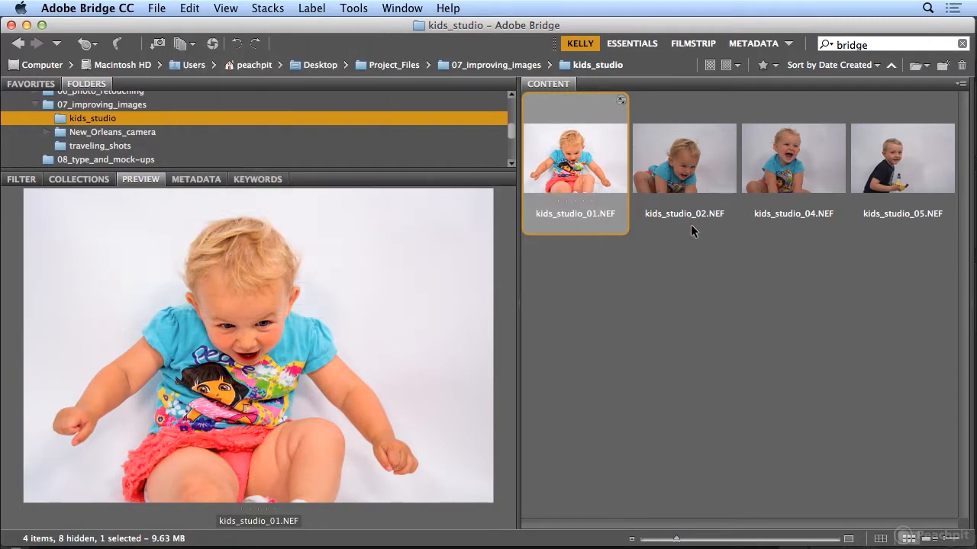
Step: Paste the copied Camera Raw settings onto kids_studio_02.NEF, kids_studio_04.NEF and kids_studio_05.NEF using the Settings subset
{"action": "left_click", "coordinate": [685, 174]}
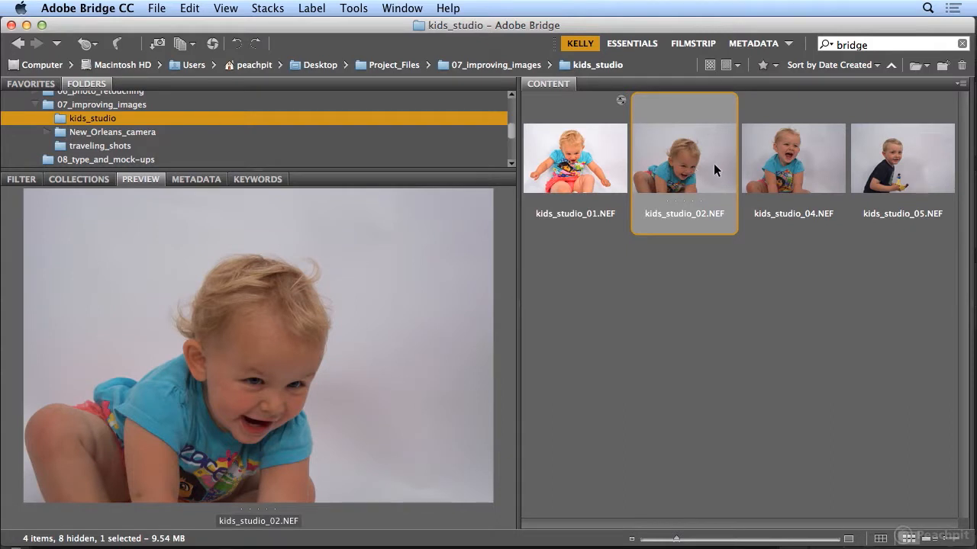
{"action": "left_click", "coordinate": [892, 186], "text": "shift"}
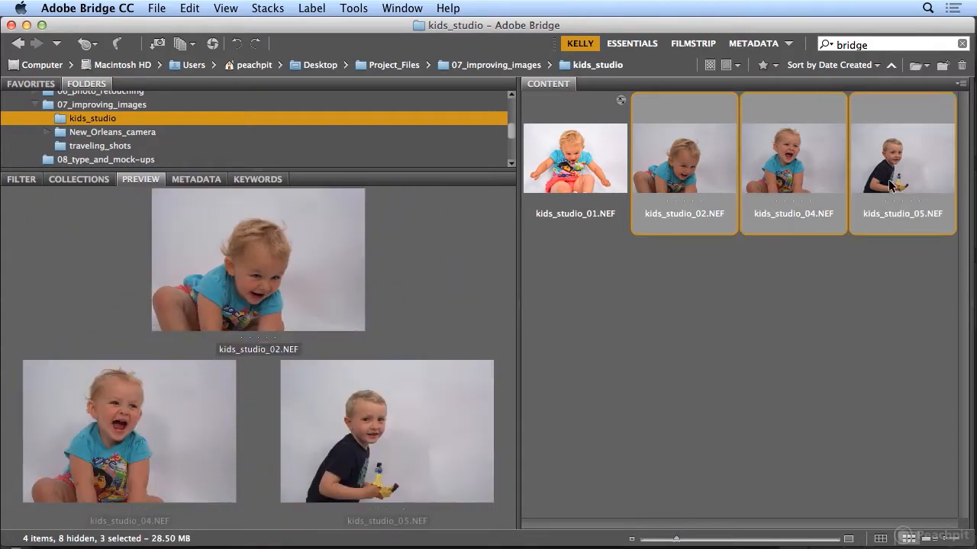
{"action": "left_click", "coordinate": [190, 8]}
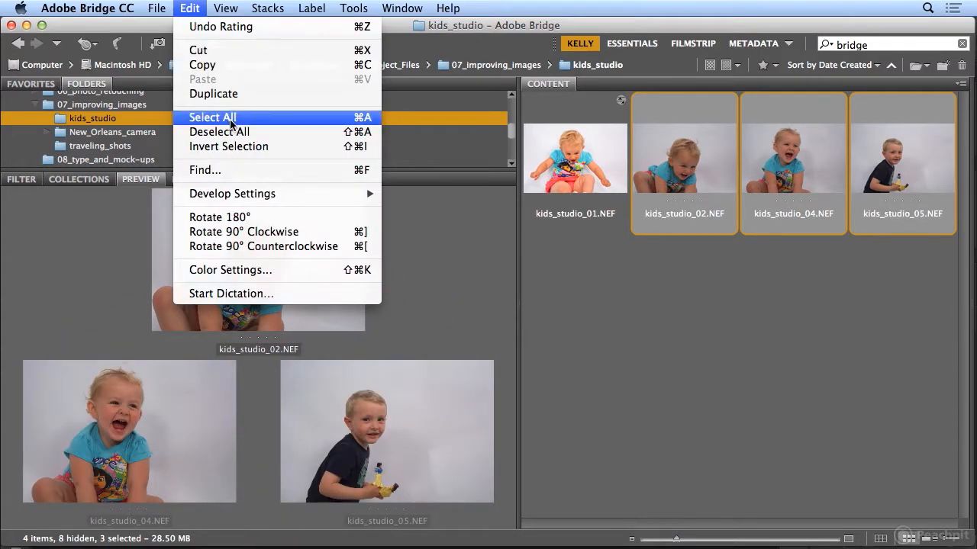
{"action": "mouse_move", "coordinate": [257, 196]}
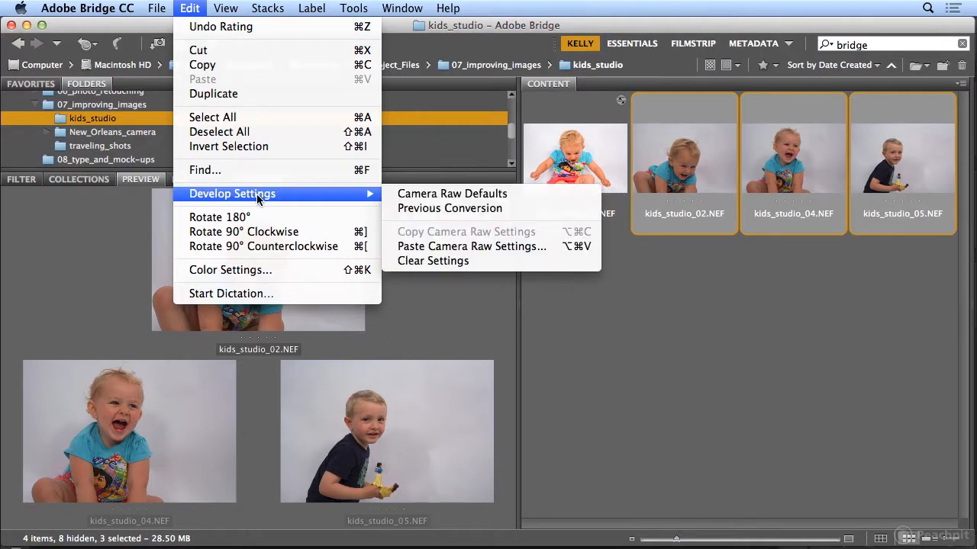
{"action": "left_click", "coordinate": [437, 247]}
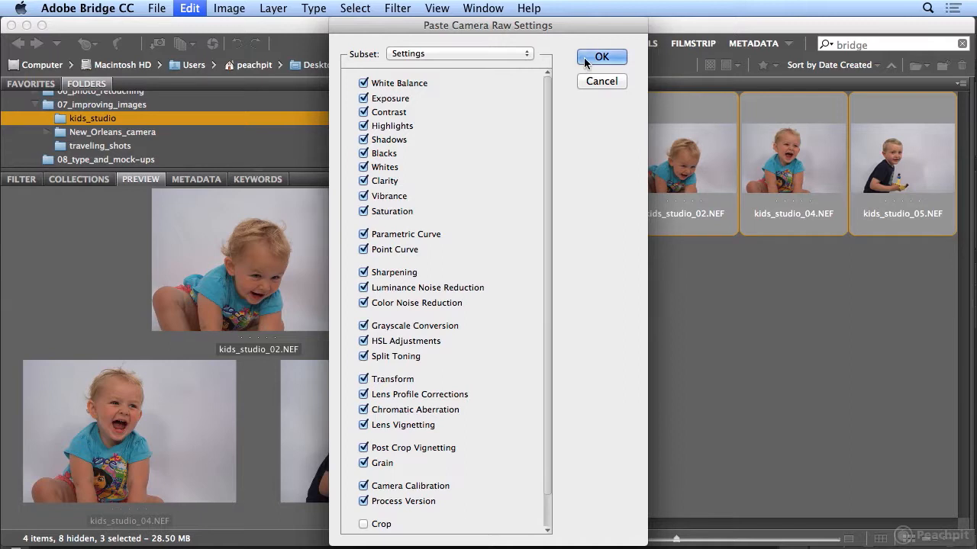
{"action": "left_click", "coordinate": [597, 57]}
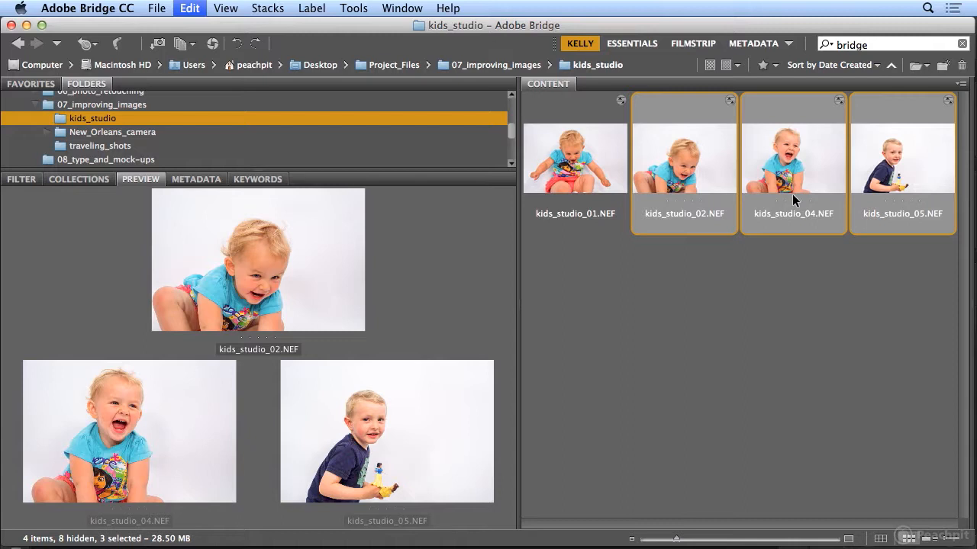
Step: Open kids_studio_05.NEF in Camera Raw, set Exposure to +0.65 and Blacks to -23, and save the adjustments
{"action": "left_click", "coordinate": [898, 148]}
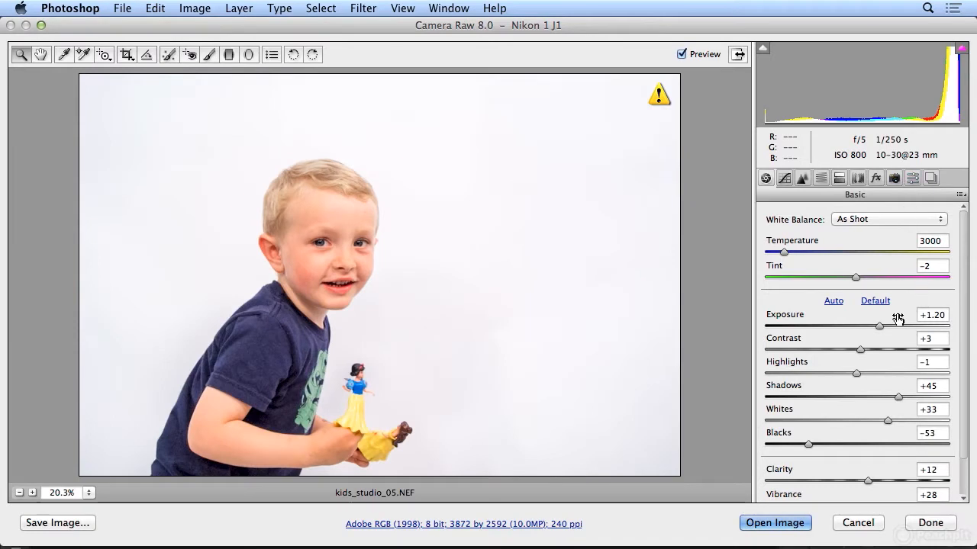
{"action": "left_click_drag", "start_coordinate": [882, 325], "coordinate": [871, 326]}
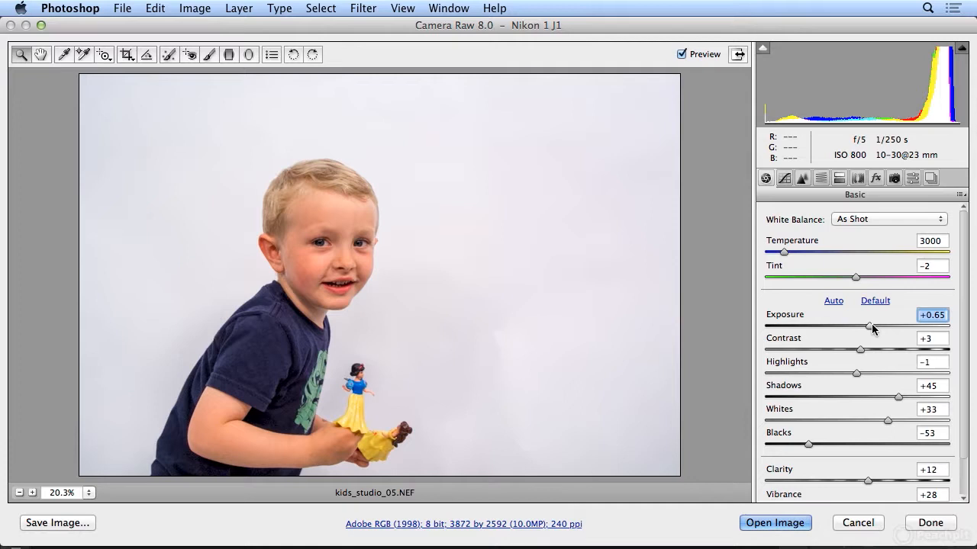
{"action": "left_click_drag", "start_coordinate": [809, 444], "coordinate": [839, 444]}
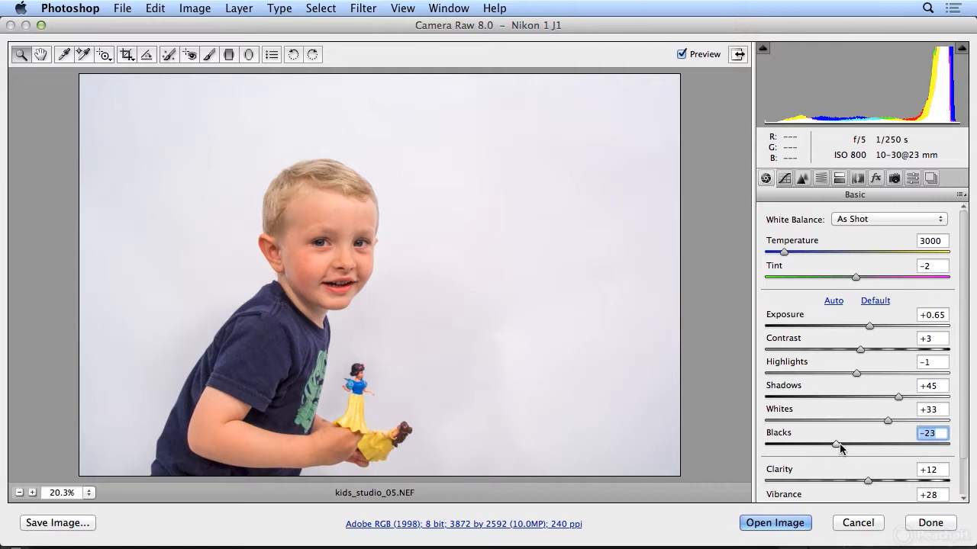
{"action": "left_click", "coordinate": [930, 523]}
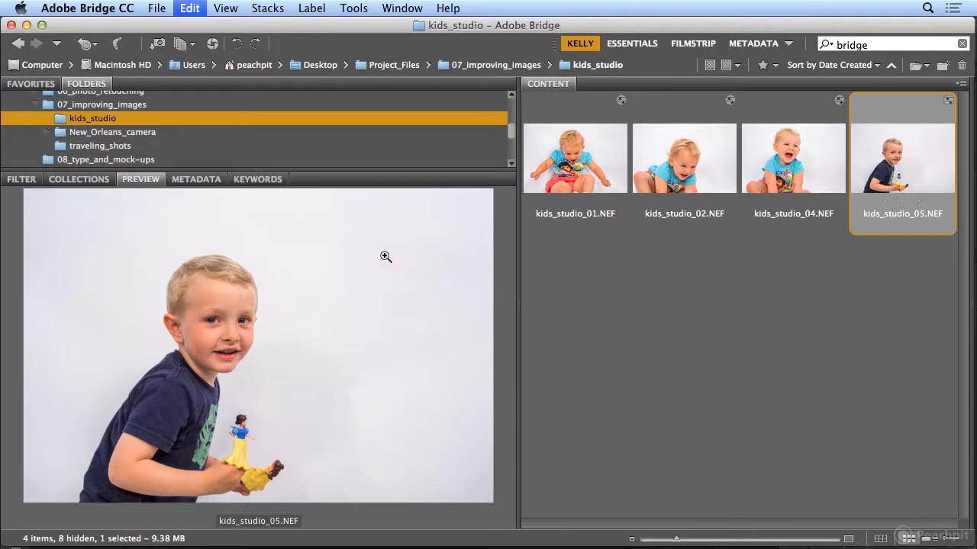
Step: Browse to the 07_improving_images folder and select DSCN2208.JPG
{"action": "left_click", "coordinate": [122, 108]}
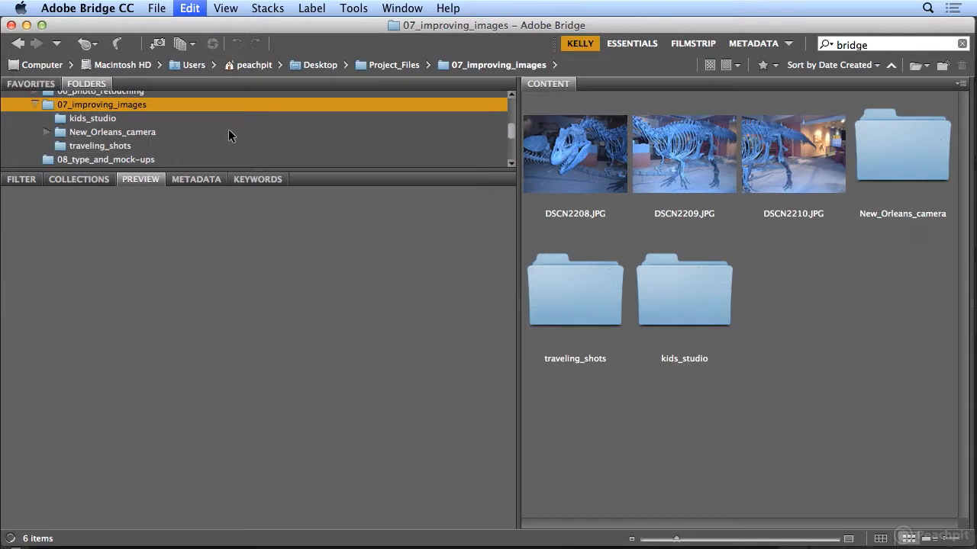
{"action": "left_click", "coordinate": [555, 192]}
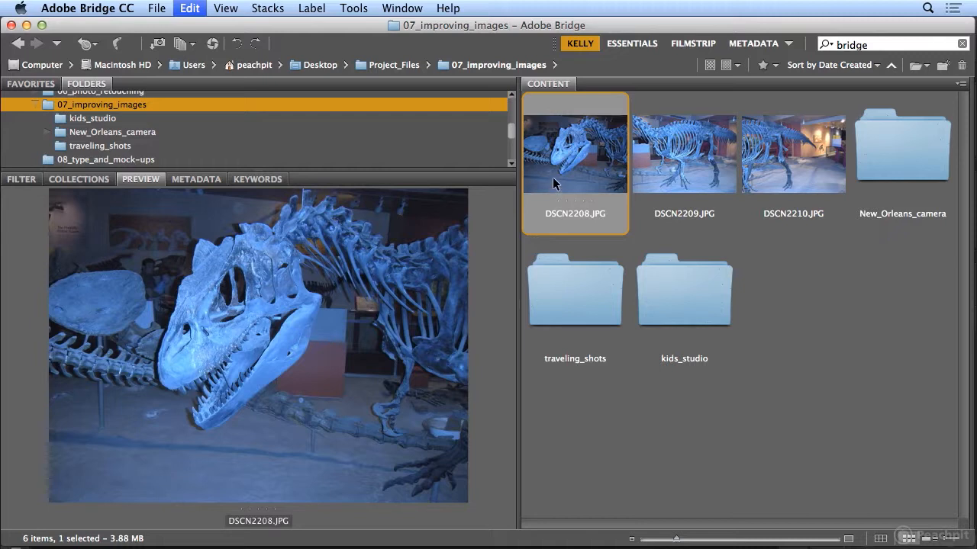
{"action": "double_click", "coordinate": [565, 156]}
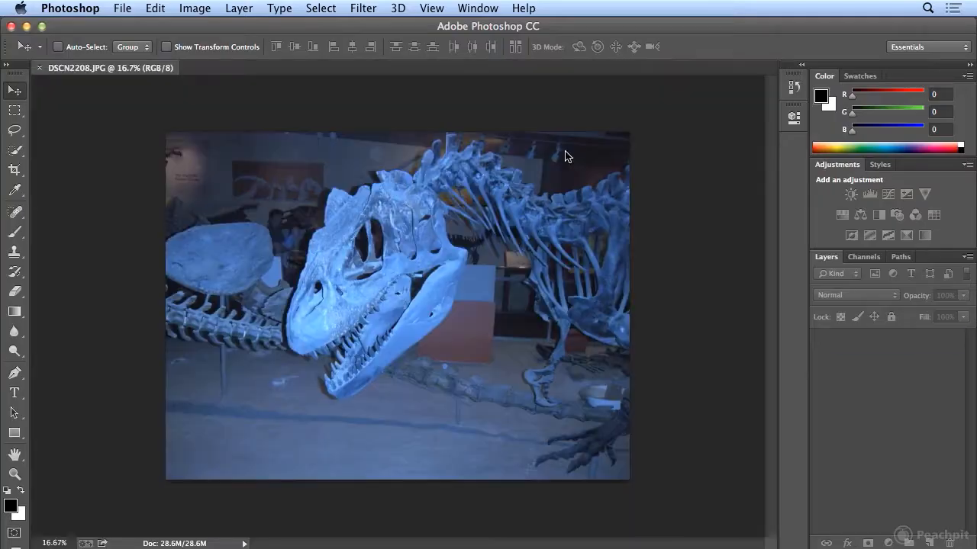
{"action": "left_click", "coordinate": [39, 67]}
{"action": "key", "text": "super+Tab"}
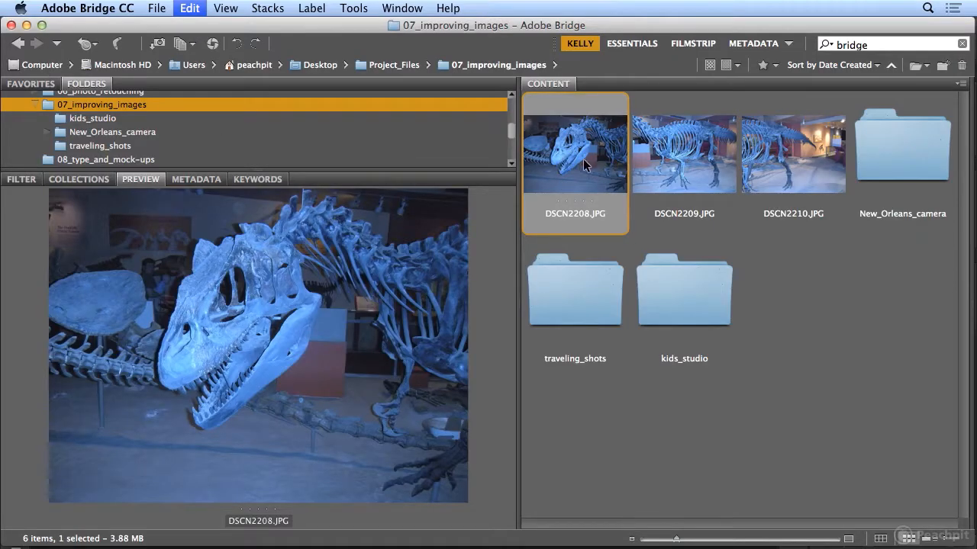
Step: Open DSCN2208.JPG in Camera Raw and correct its blue cast with Temperature +52 and Tint +14, comparing against the original
{"action": "left_click", "coordinate": [158, 9]}
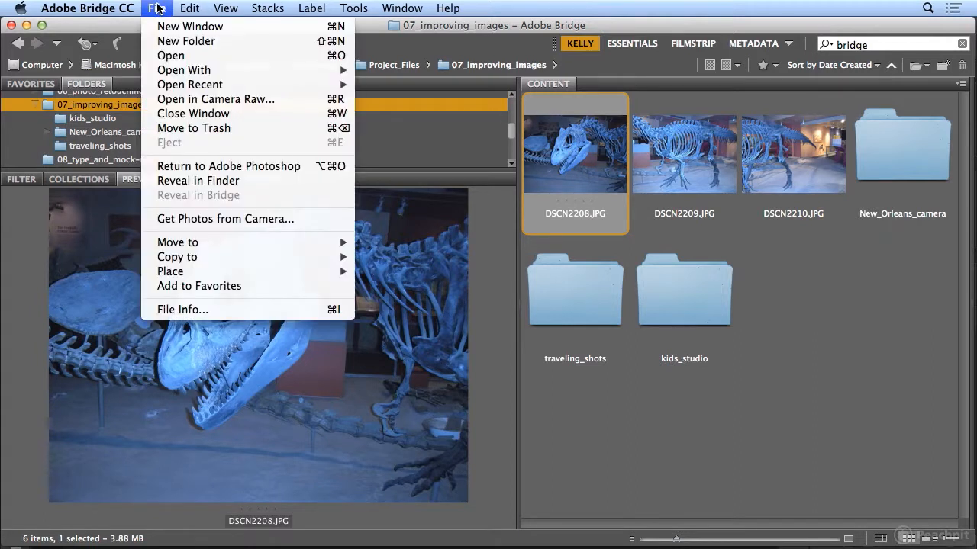
{"action": "left_click", "coordinate": [191, 101]}
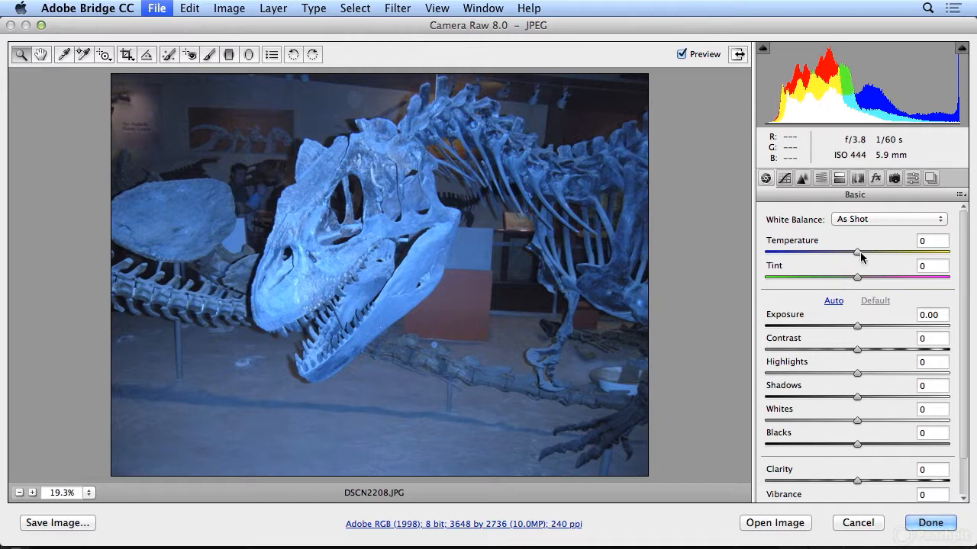
{"action": "left_click_drag", "start_coordinate": [858, 257], "coordinate": [904, 260]}
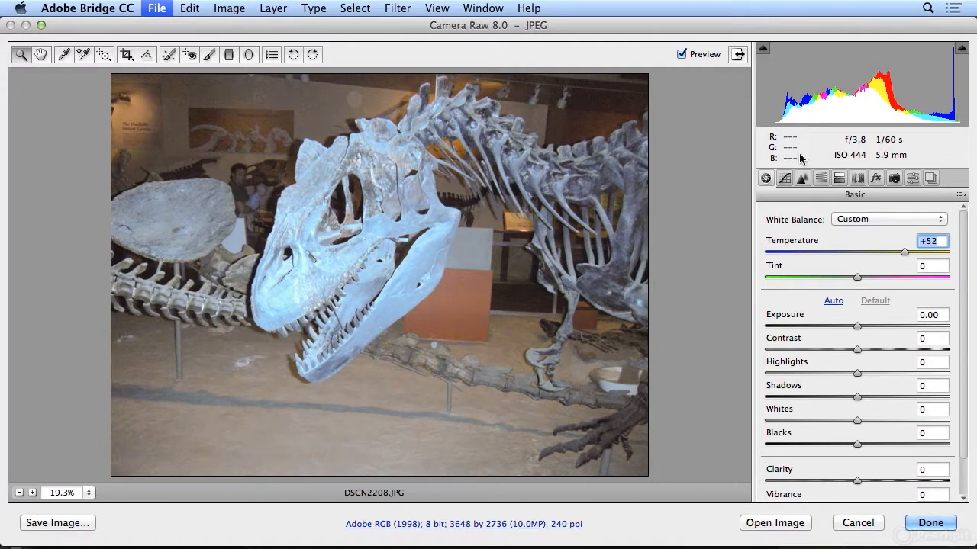
{"action": "left_click", "coordinate": [682, 54]}
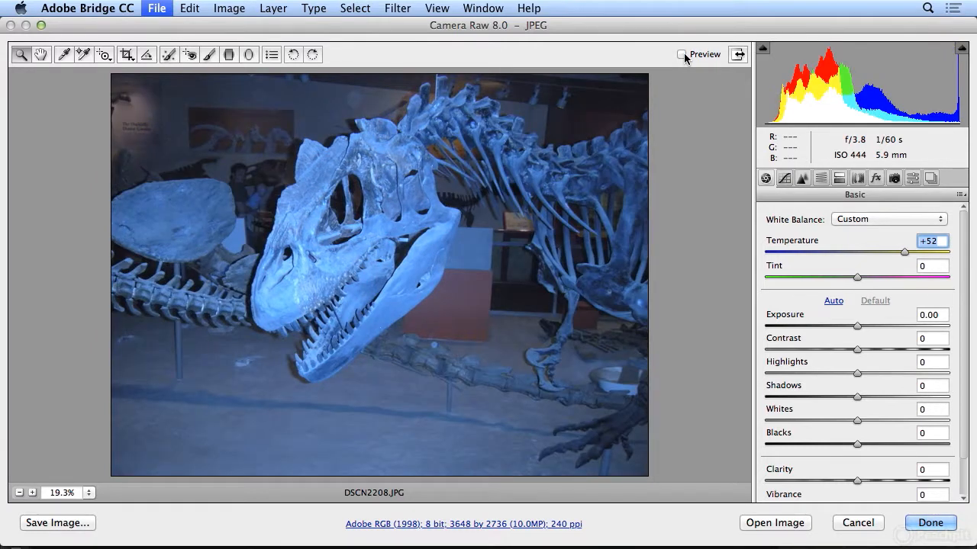
{"action": "left_click", "coordinate": [682, 54]}
{"action": "left_click", "coordinate": [682, 54]}
{"action": "left_click", "coordinate": [683, 54]}
{"action": "left_click_drag", "start_coordinate": [857, 277], "coordinate": [872, 277]}
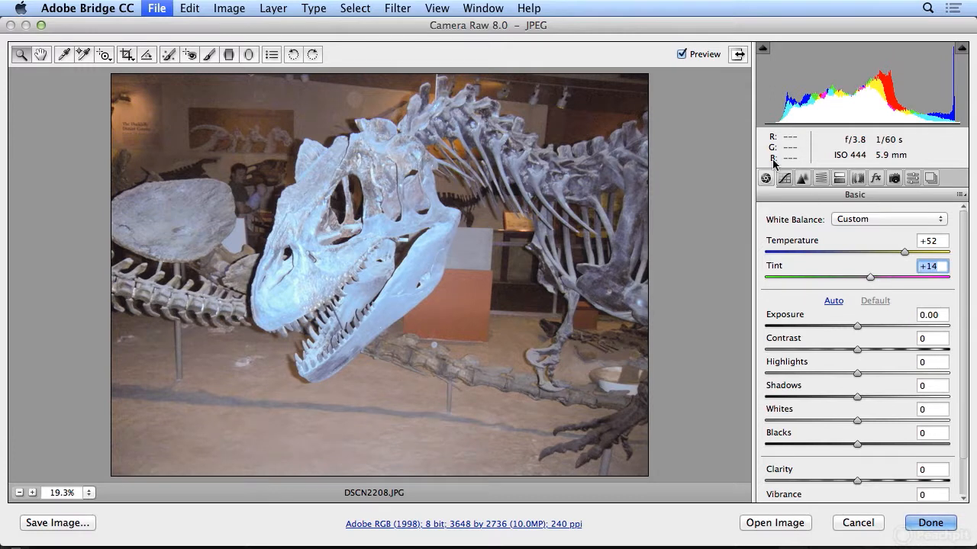
{"action": "left_click", "coordinate": [682, 55]}
{"action": "left_click", "coordinate": [682, 54]}
Step: Adjust the dinosaur photo's tone with Exposure -0.65, Blacks -36, Shadows -72, Highlights +50 and Whites +42
{"action": "mouse_move", "coordinate": [856, 326]}
{"action": "left_mouse_down"}
{"action": "mouse_move", "coordinate": [882, 327]}
{"action": "mouse_move", "coordinate": [819, 323]}
{"action": "mouse_move", "coordinate": [873, 326]}
{"action": "mouse_move", "coordinate": [848, 324]}
{"action": "left_mouse_up"}
{"action": "left_click_drag", "start_coordinate": [857, 444], "coordinate": [818, 439]}
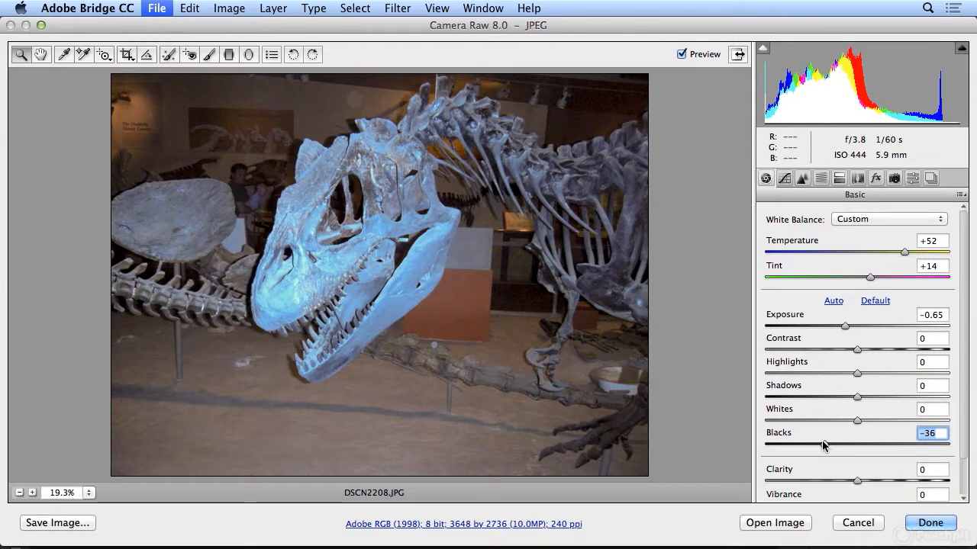
{"action": "left_click_drag", "start_coordinate": [857, 397], "coordinate": [791, 405]}
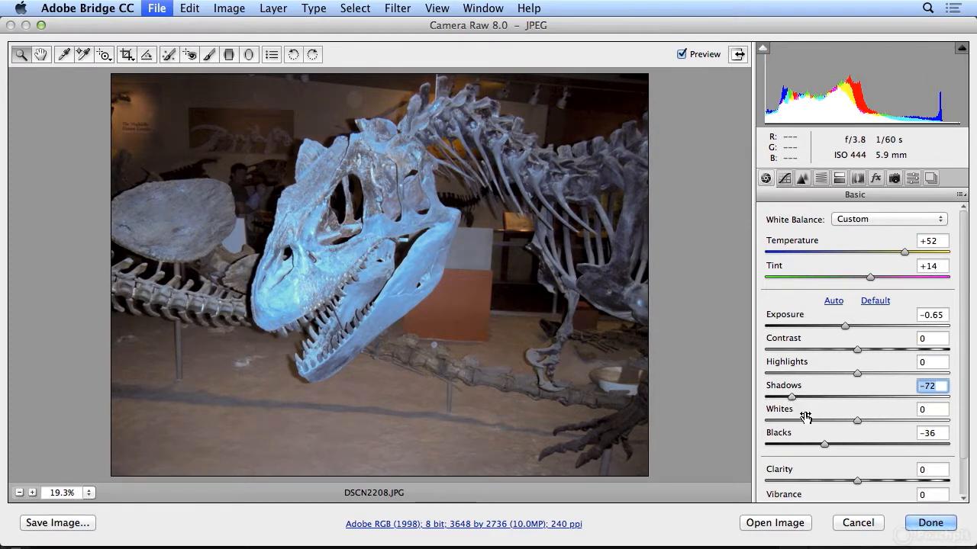
{"action": "left_click_drag", "start_coordinate": [858, 374], "coordinate": [905, 379]}
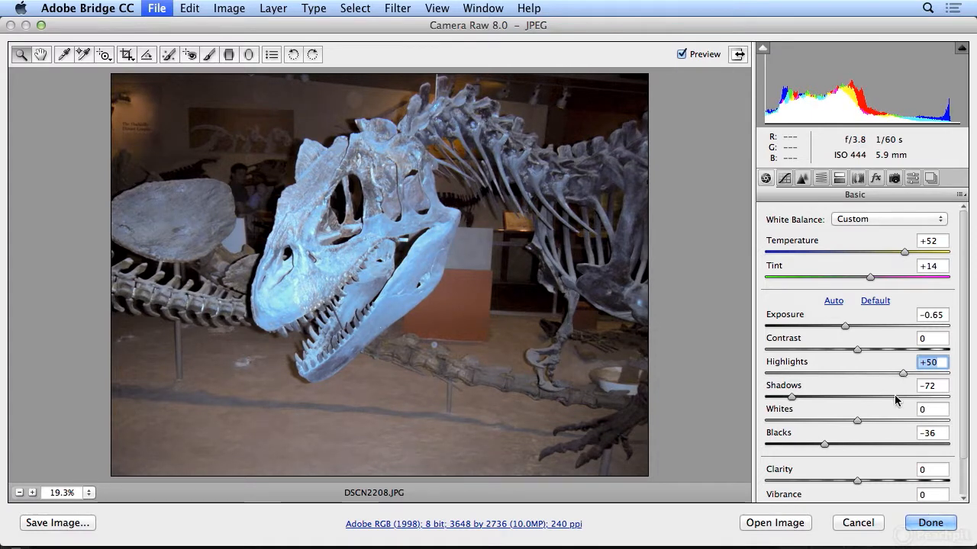
{"action": "left_click_drag", "start_coordinate": [859, 419], "coordinate": [895, 420]}
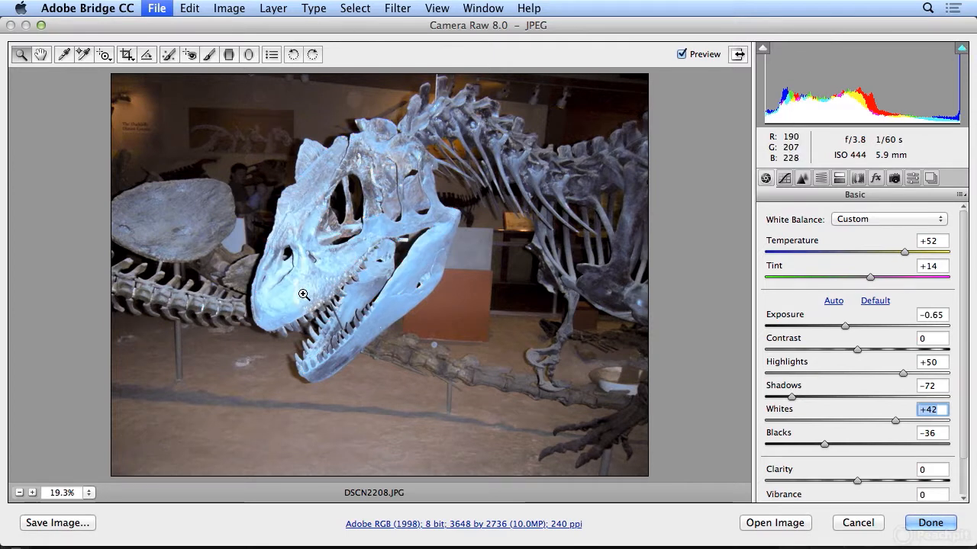
Step: Check the highlight clipping on the skull, and set Highlights to -36 and Exposure to -0.35
{"action": "left_click", "coordinate": [959, 52]}
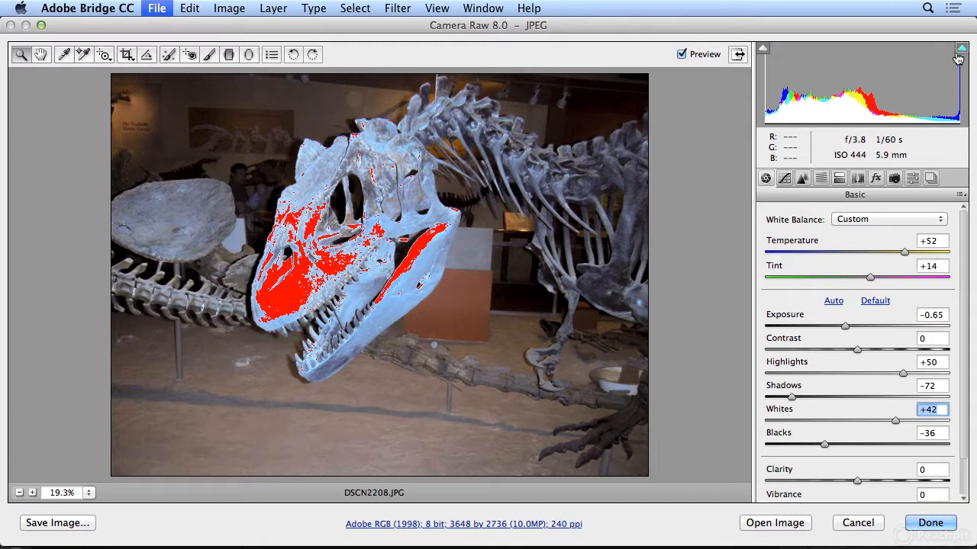
{"action": "left_click_drag", "start_coordinate": [902, 374], "coordinate": [830, 374]}
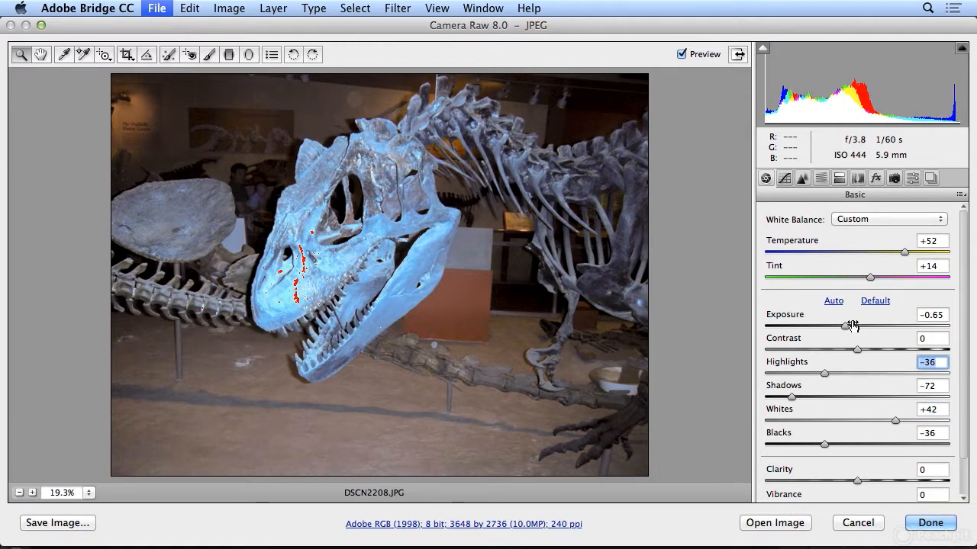
{"action": "left_click_drag", "start_coordinate": [844, 326], "coordinate": [859, 328]}
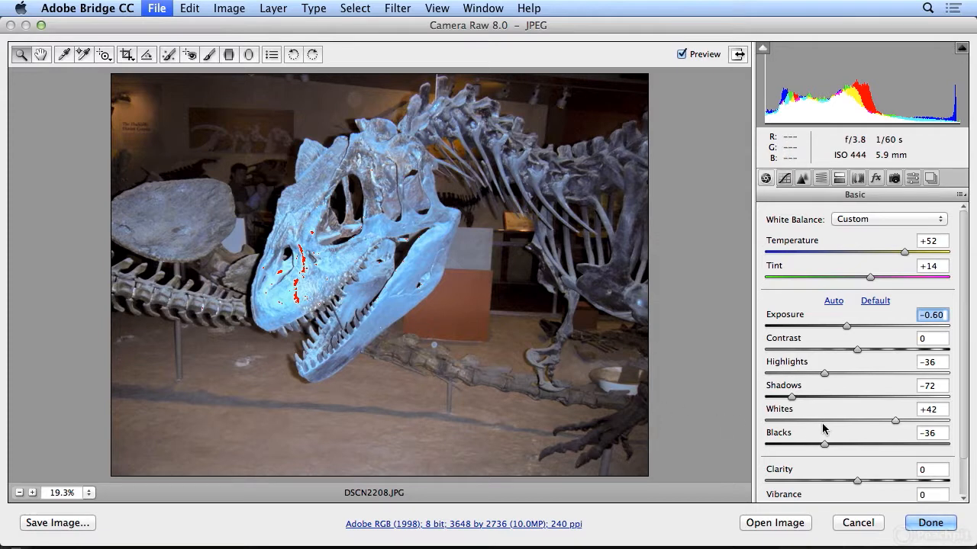
{"action": "left_click_drag", "start_coordinate": [848, 327], "coordinate": [853, 326]}
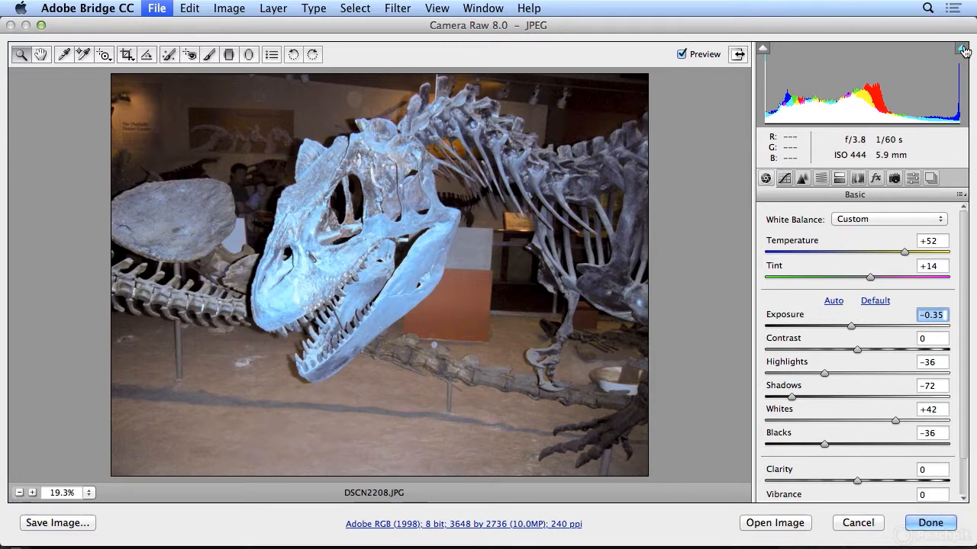
Step: Set Clarity to +23 and Vibrance to +8, and make the Temperature slightly warmer
{"action": "left_click_drag", "start_coordinate": [858, 481], "coordinate": [879, 481]}
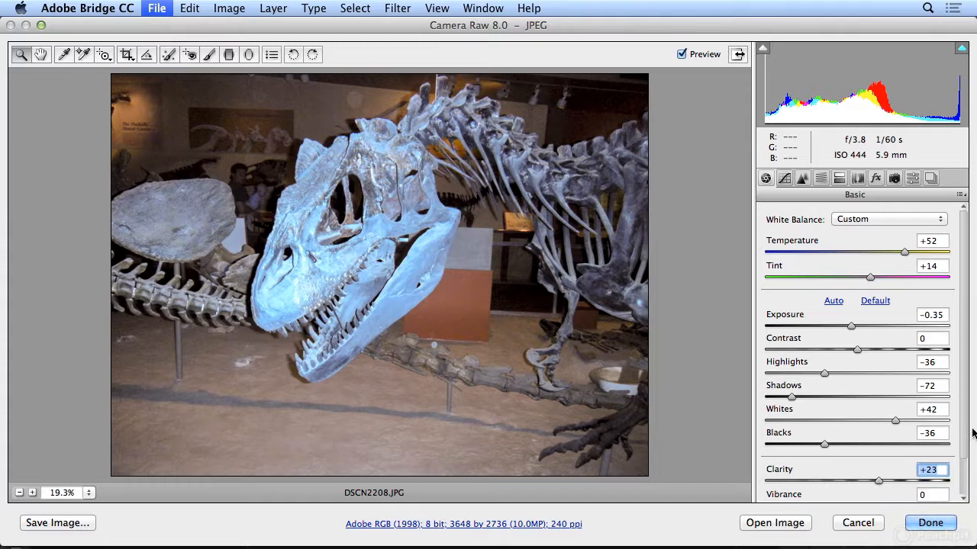
{"action": "scroll", "coordinate": [965, 442], "scroll_direction": "down", "scroll_amount": 3}
{"action": "mouse_move", "coordinate": [856, 464]}
{"action": "left_mouse_down"}
{"action": "mouse_move", "coordinate": [897, 465]}
{"action": "mouse_move", "coordinate": [847, 464]}
{"action": "mouse_move", "coordinate": [878, 466]}
{"action": "mouse_move", "coordinate": [865, 469]}
{"action": "left_mouse_up"}
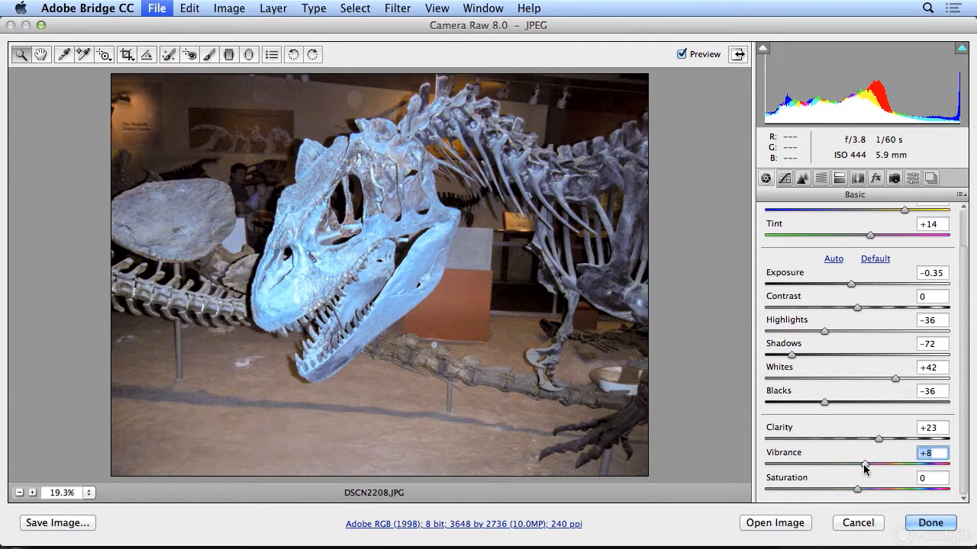
{"action": "left_click", "coordinate": [907, 211]}
{"action": "left_click_drag", "start_coordinate": [908, 210], "coordinate": [909, 210]}
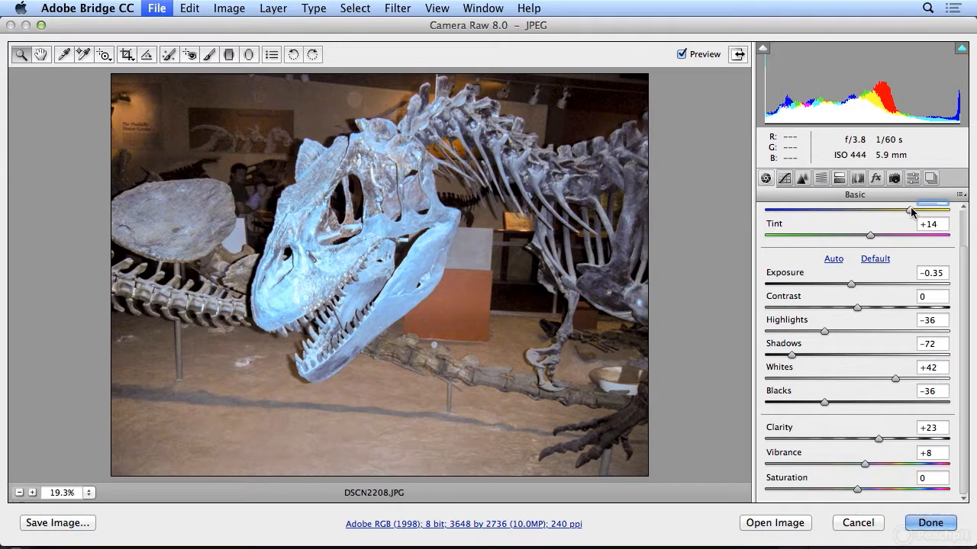
Step: Compare the adjusted dinosaur photo with the original and save the Camera Raw adjustments without opening it in Photoshop
{"action": "left_click", "coordinate": [684, 52]}
{"action": "left_click", "coordinate": [684, 52]}
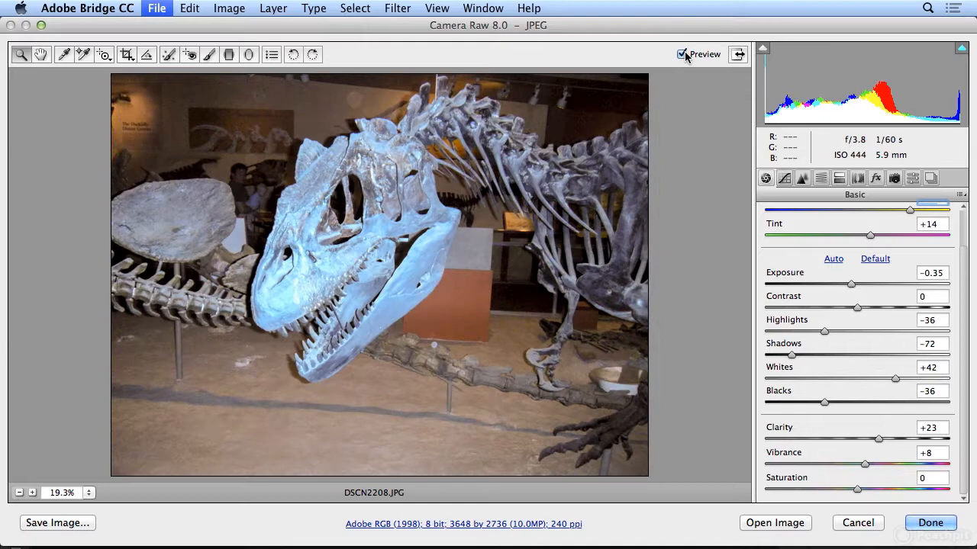
{"action": "left_click", "coordinate": [933, 524]}
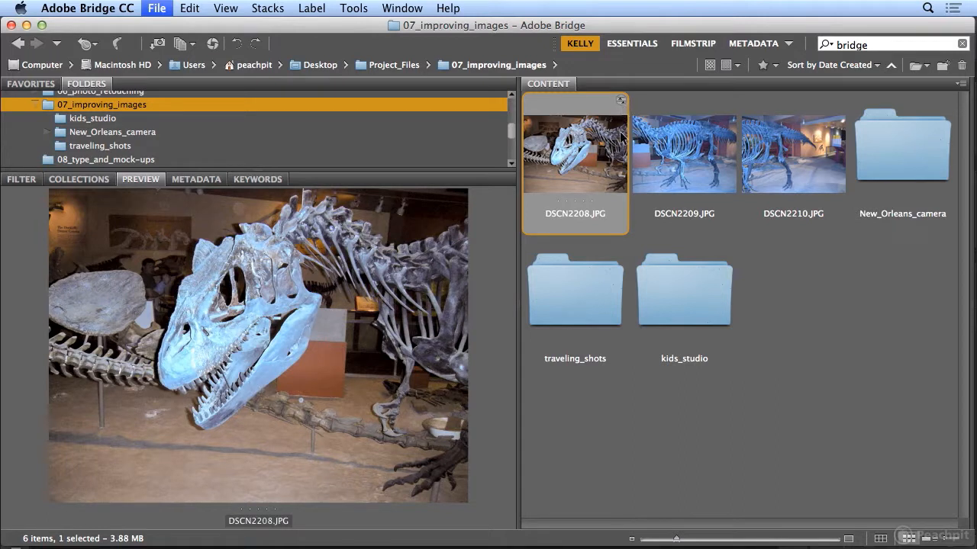
Step: Copy the Camera Raw settings from DSCN2208.JPG
{"action": "left_click", "coordinate": [190, 9]}
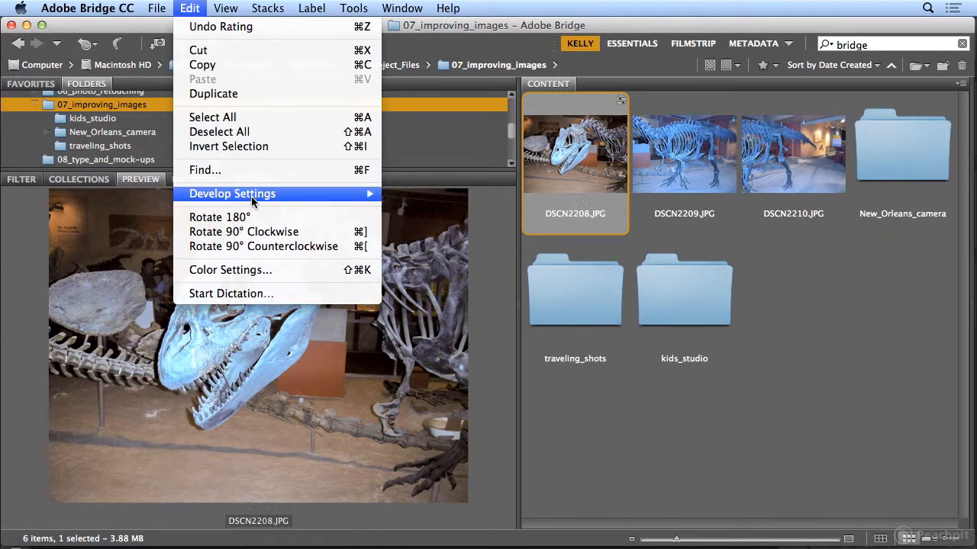
{"action": "mouse_move", "coordinate": [328, 194]}
{"action": "left_click", "coordinate": [454, 235]}
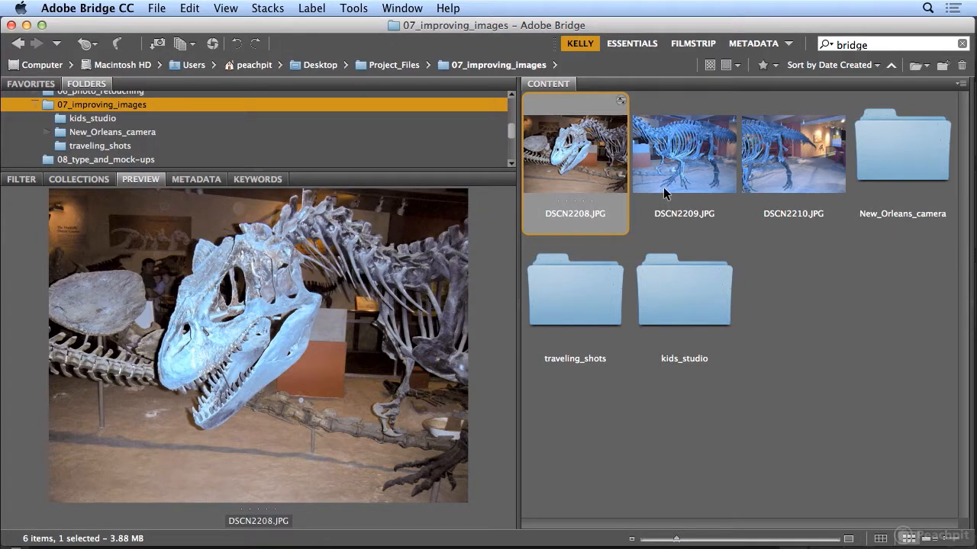
Step: Paste the copied Camera Raw settings onto DSCN2209.JPG and DSCN2210.JPG using the Settings subset
{"action": "left_click", "coordinate": [664, 187]}
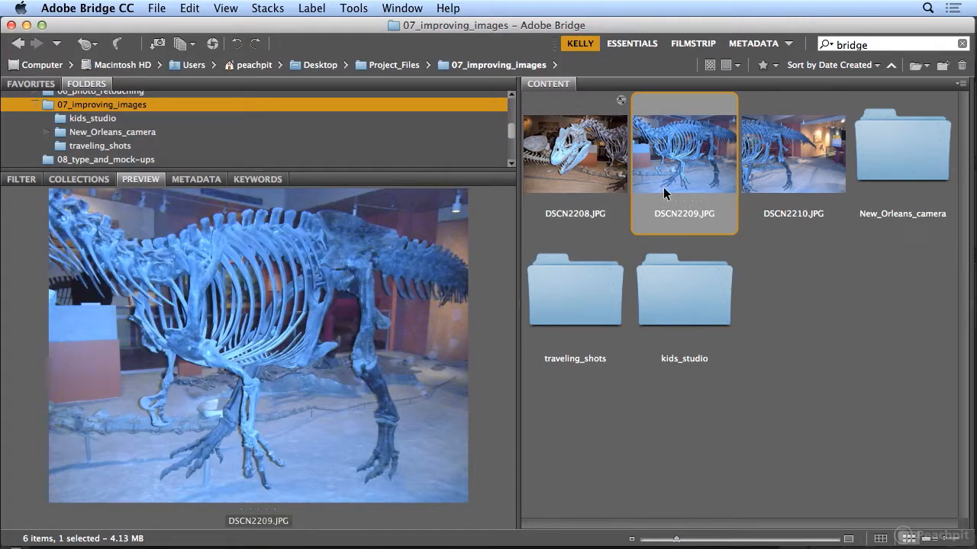
{"action": "left_click", "coordinate": [768, 182], "text": "shift"}
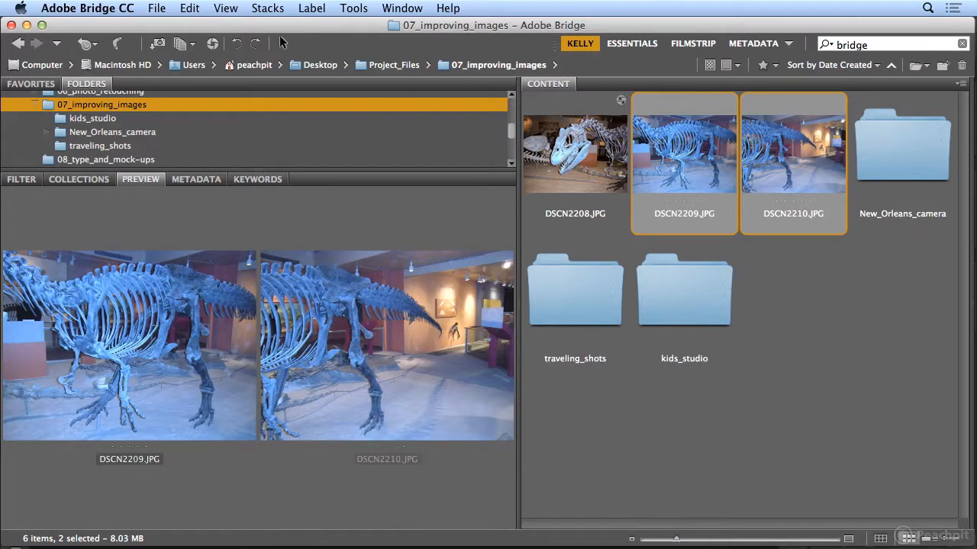
{"action": "left_click", "coordinate": [190, 8]}
{"action": "mouse_move", "coordinate": [247, 195]}
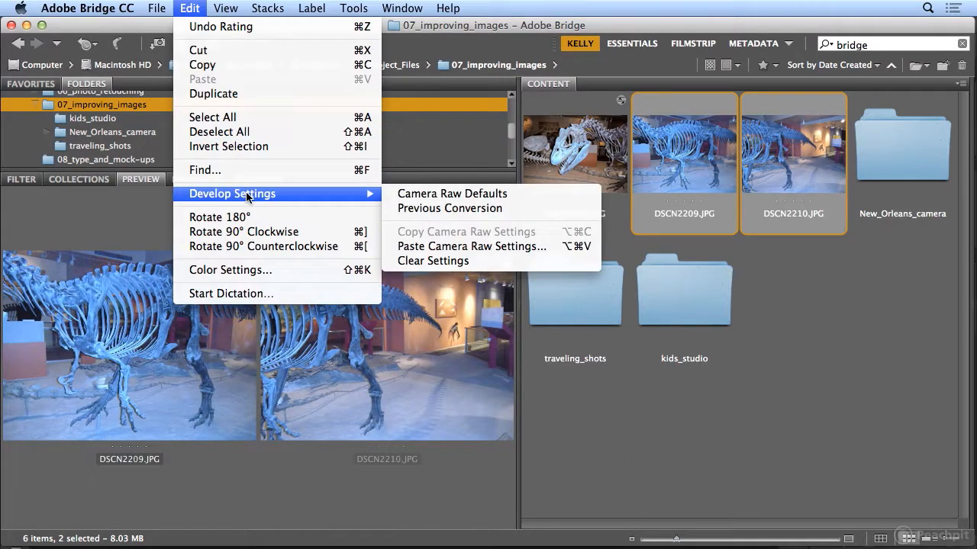
{"action": "left_click", "coordinate": [468, 250]}
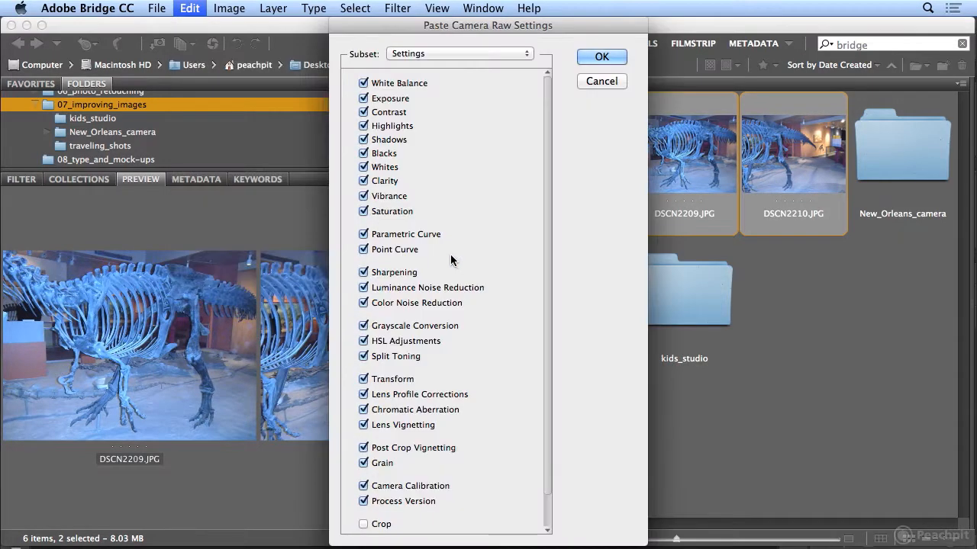
{"action": "left_click", "coordinate": [599, 57]}
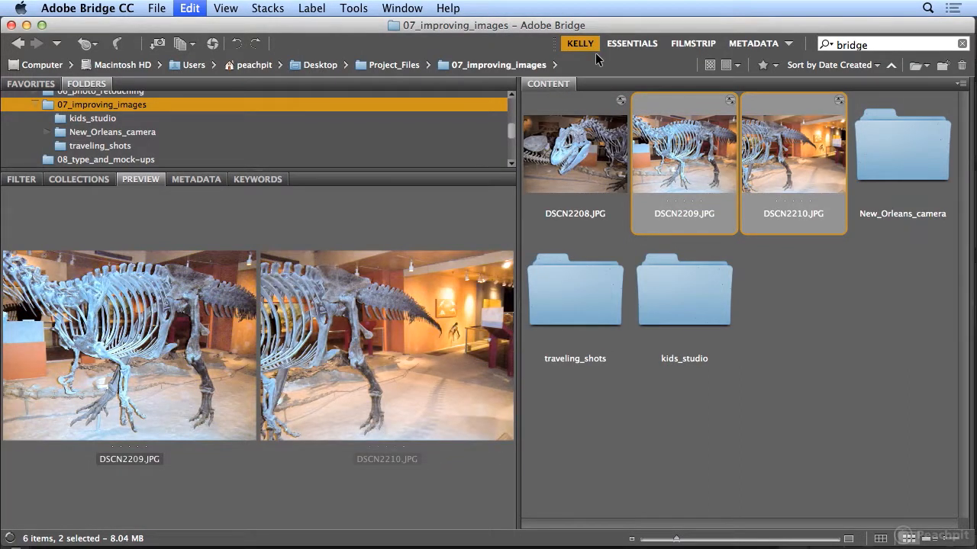
Step: Merge DSCN2208.JPG, DSCN2209.JPG and DSCN2210.JPG into a panorama in Photoshop using Photomerge with the Auto layout and Blend Images Together
{"action": "left_click", "coordinate": [552, 146]}
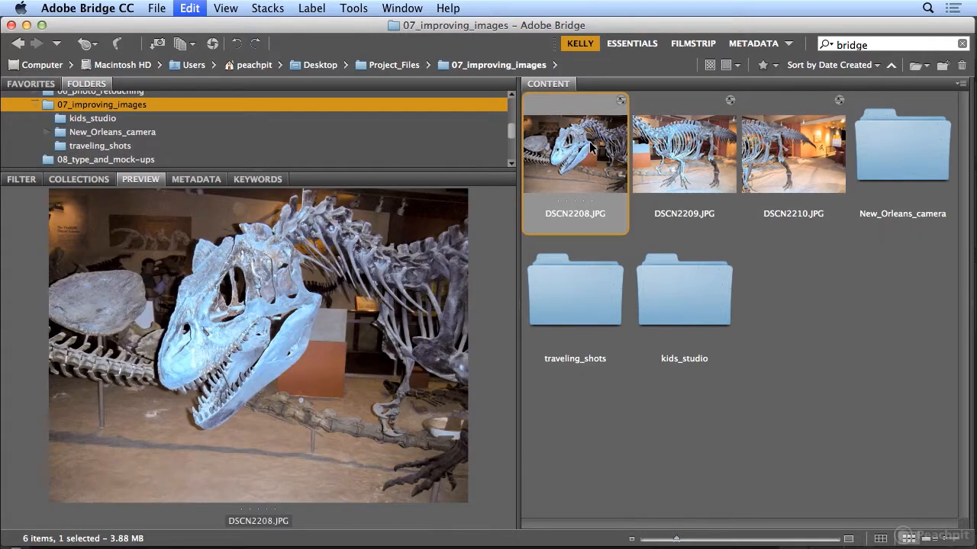
{"action": "left_click", "coordinate": [778, 161], "text": "shift"}
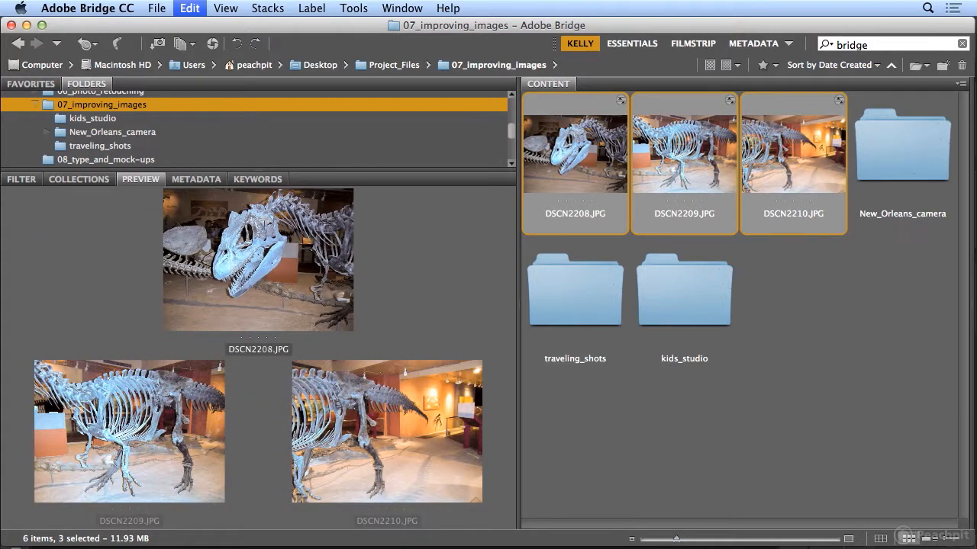
{"action": "left_click", "coordinate": [354, 8]}
{"action": "mouse_move", "coordinate": [387, 142]}
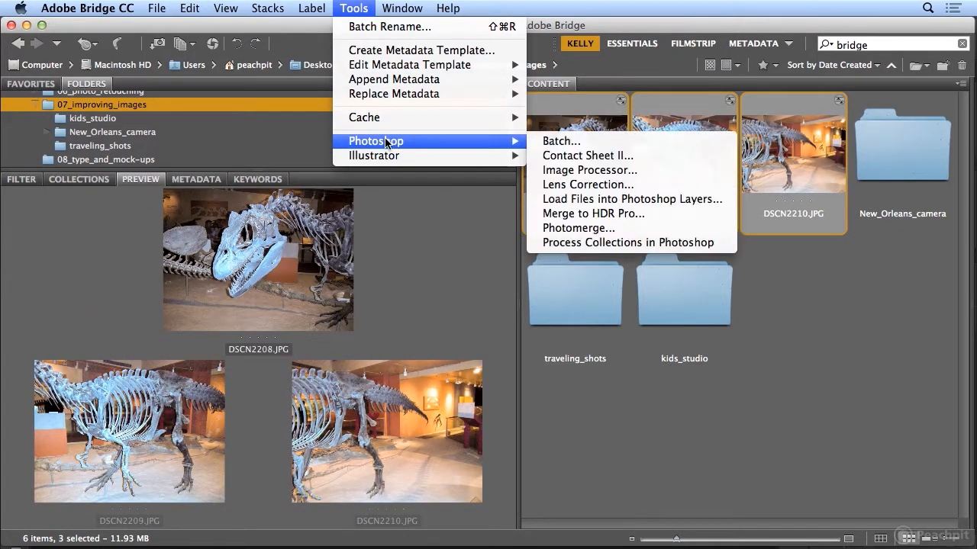
{"action": "left_click", "coordinate": [632, 229]}
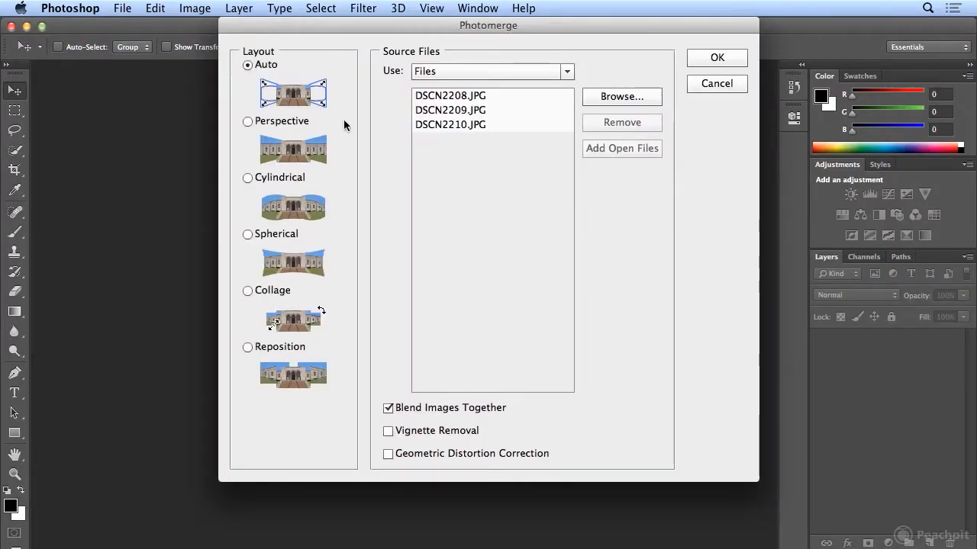
{"action": "left_click", "coordinate": [709, 59]}
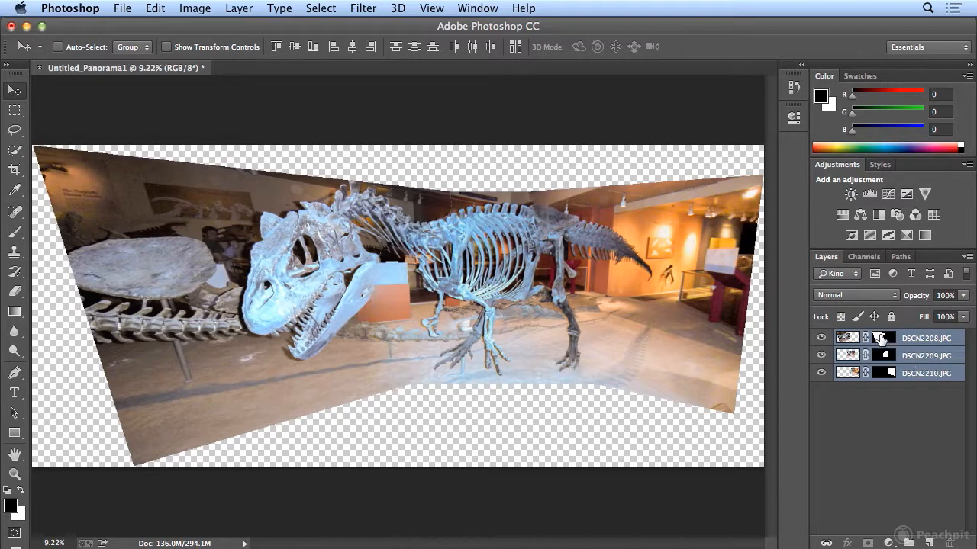
Step: Examine the layer masks on the three merged dinosaur photo layers
{"action": "left_click", "coordinate": [879, 338], "text": "shift"}
{"action": "left_click", "coordinate": [879, 338], "text": "shift"}
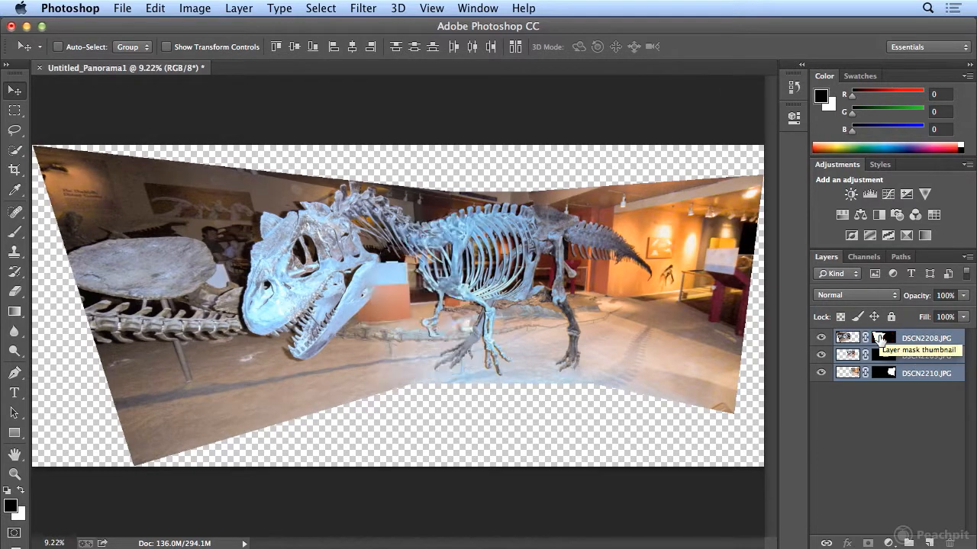
{"action": "left_click", "coordinate": [882, 357], "text": "shift"}
{"action": "left_click", "coordinate": [882, 357], "text": "shift"}
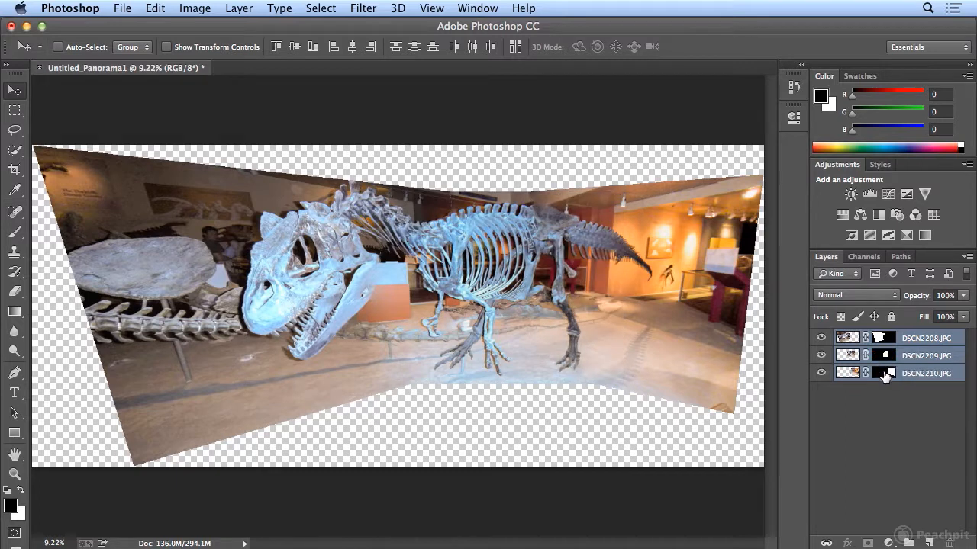
{"action": "left_click", "coordinate": [883, 373], "text": "shift"}
{"action": "left_click", "coordinate": [884, 373], "text": "shift"}
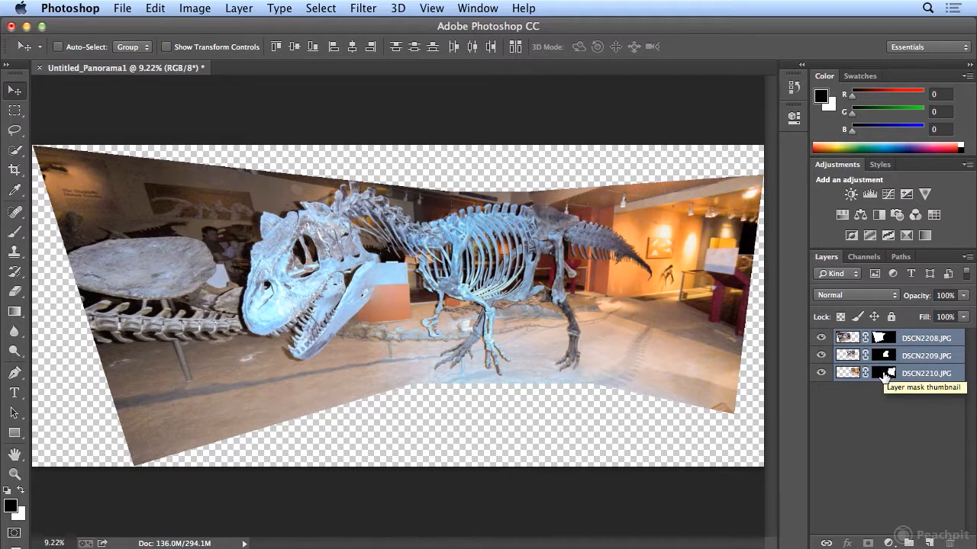
{"action": "left_click", "coordinate": [884, 373], "text": "shift"}
{"action": "left_click", "coordinate": [884, 373], "text": "shift"}
{"action": "left_click", "coordinate": [883, 356], "text": "shift"}
{"action": "left_click", "coordinate": [883, 357], "text": "shift"}
{"action": "left_click", "coordinate": [882, 338], "text": "shift"}
{"action": "left_click", "coordinate": [882, 338], "text": "shift"}
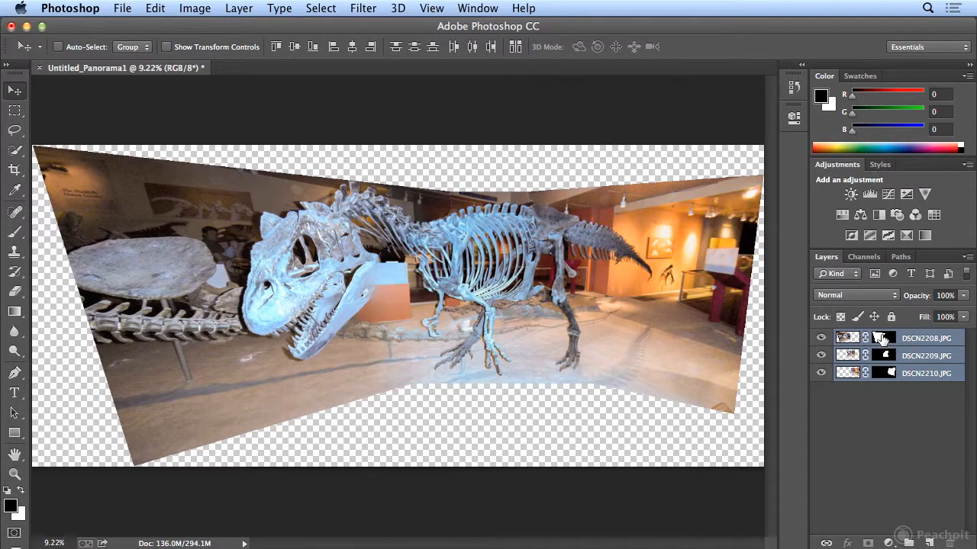
Step: Flatten the panorama and crop it closer around the dinosaur skeleton, trimming the uneven white edges at the sides and bottom
{"action": "left_click", "coordinate": [230, 10]}
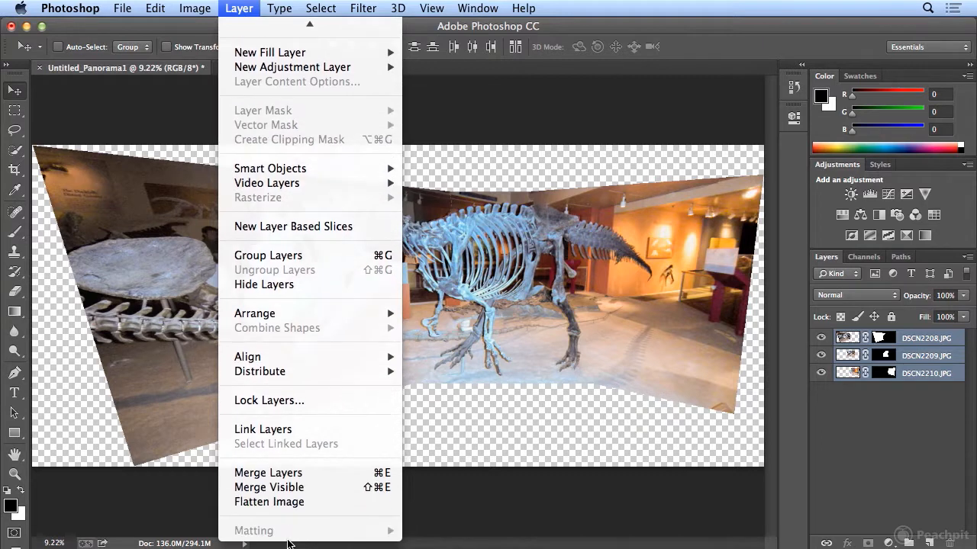
{"action": "left_click", "coordinate": [289, 500]}
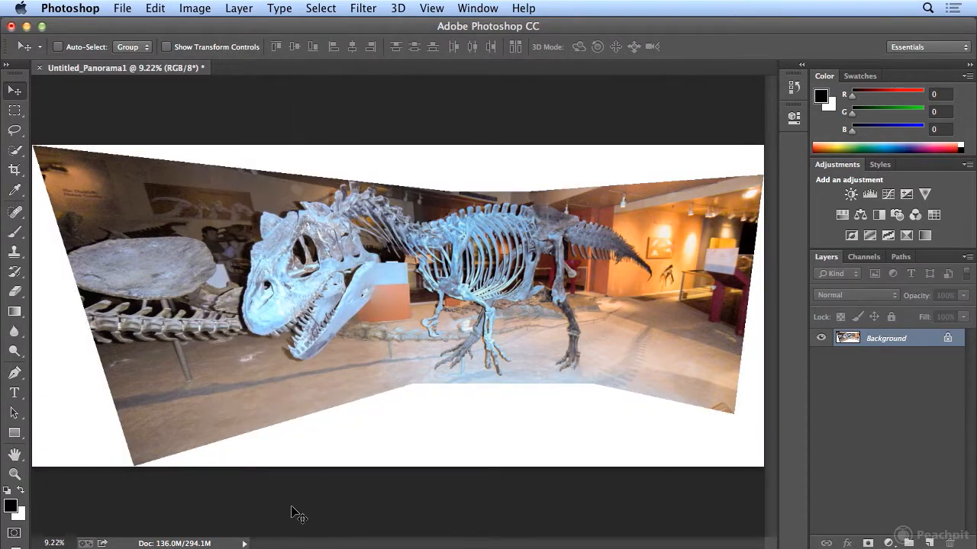
{"action": "key", "text": "c"}
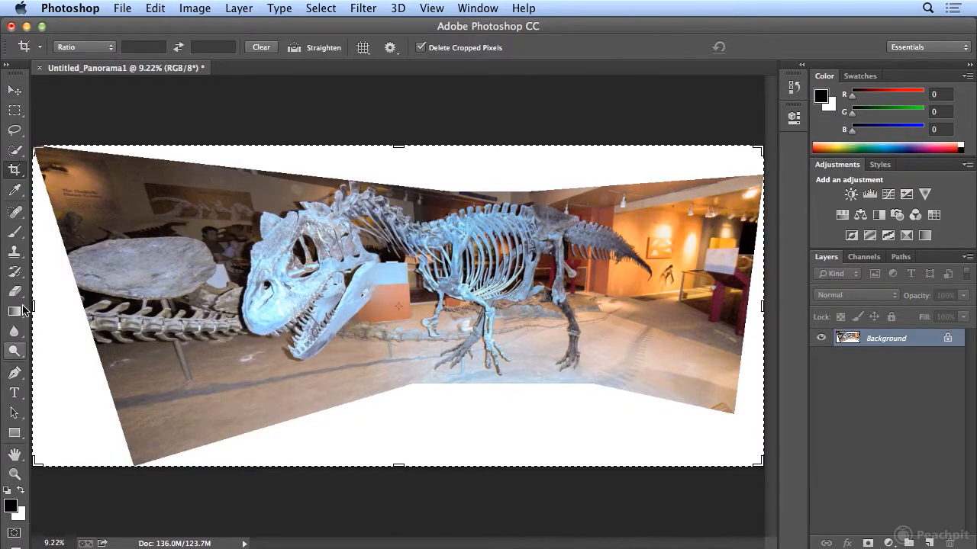
{"action": "left_click_drag", "start_coordinate": [35, 307], "coordinate": [81, 306]}
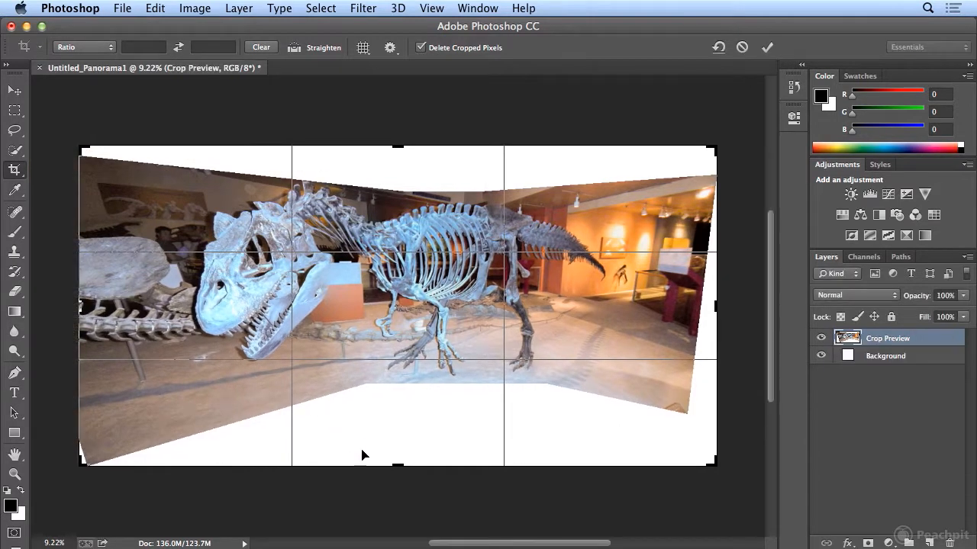
{"action": "left_click_drag", "start_coordinate": [399, 465], "coordinate": [402, 423]}
{"action": "left_click_drag", "start_coordinate": [713, 196], "coordinate": [703, 206]}
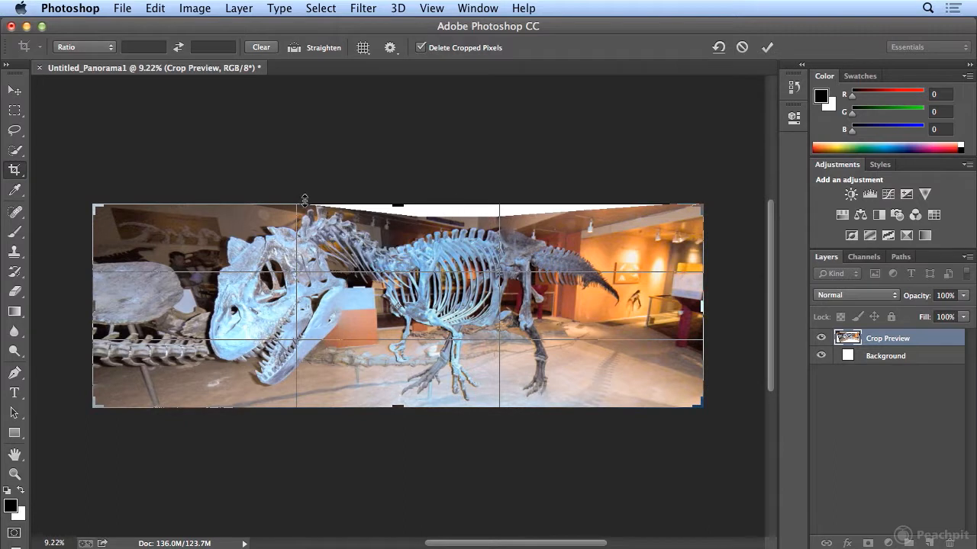
{"action": "left_click_drag", "start_coordinate": [93, 306], "coordinate": [131, 307]}
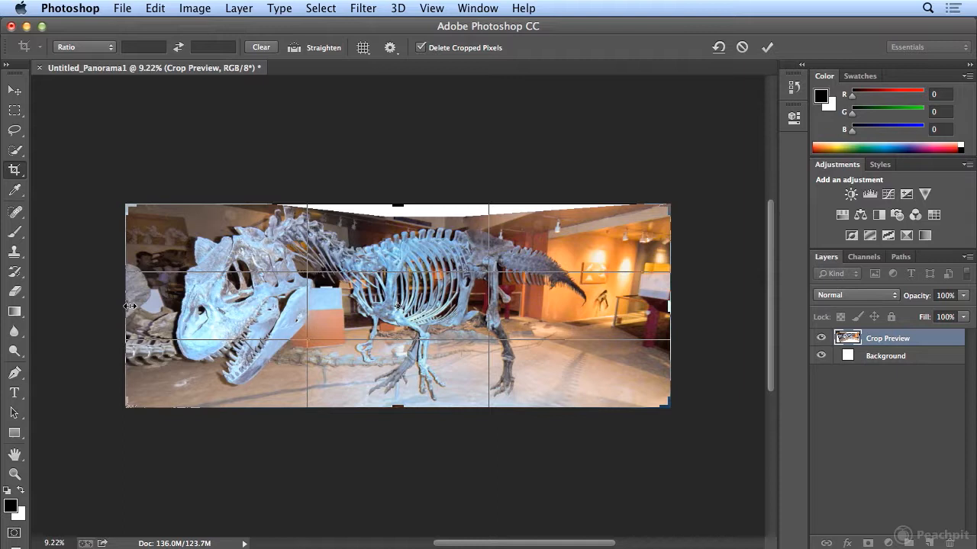
{"action": "key", "text": "Return"}
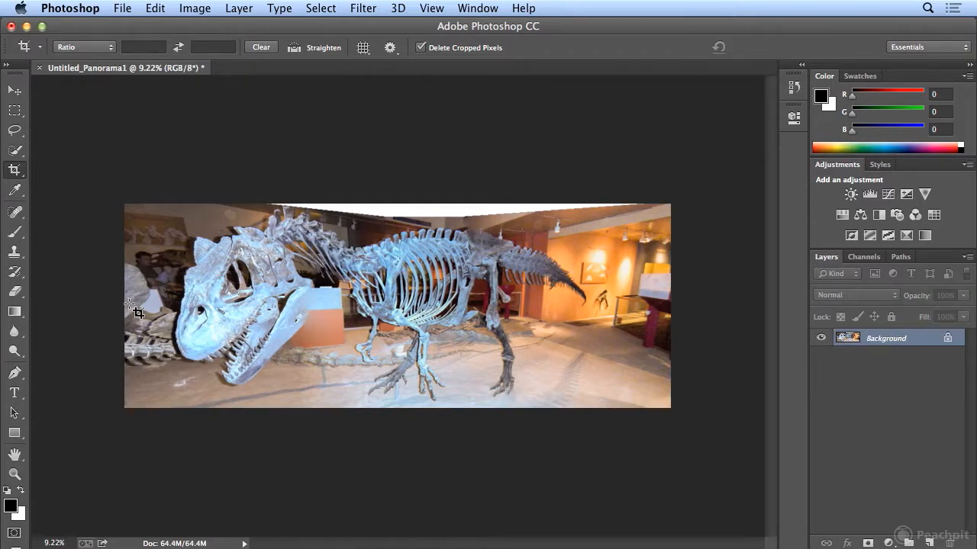
Step: Switch back to Adobe Bridge and review the editing commands available for the three selected dinosaur photos
{"action": "key", "text": "super+Tab"}
{"action": "left_click", "coordinate": [191, 9]}
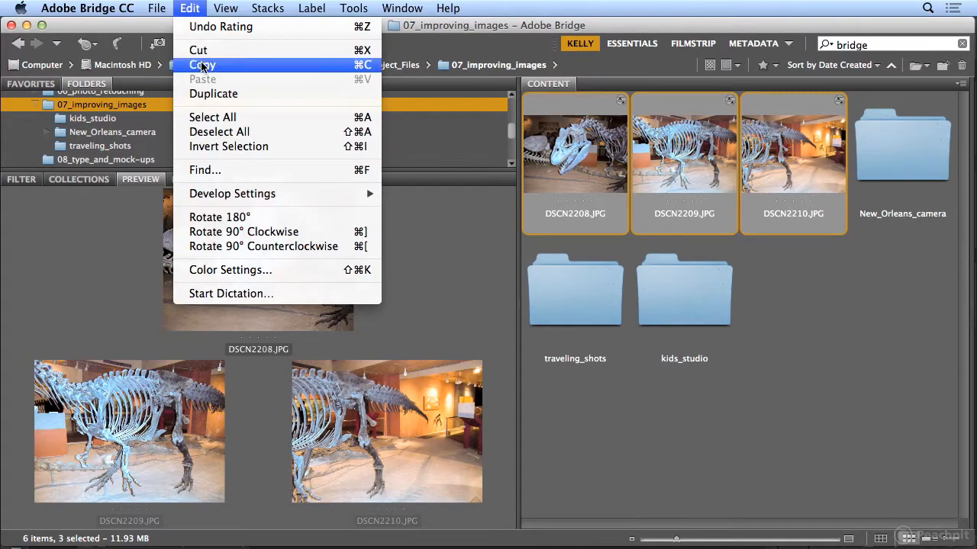
{"action": "mouse_move", "coordinate": [226, 193]}
{"action": "mouse_move", "coordinate": [156, 8]}
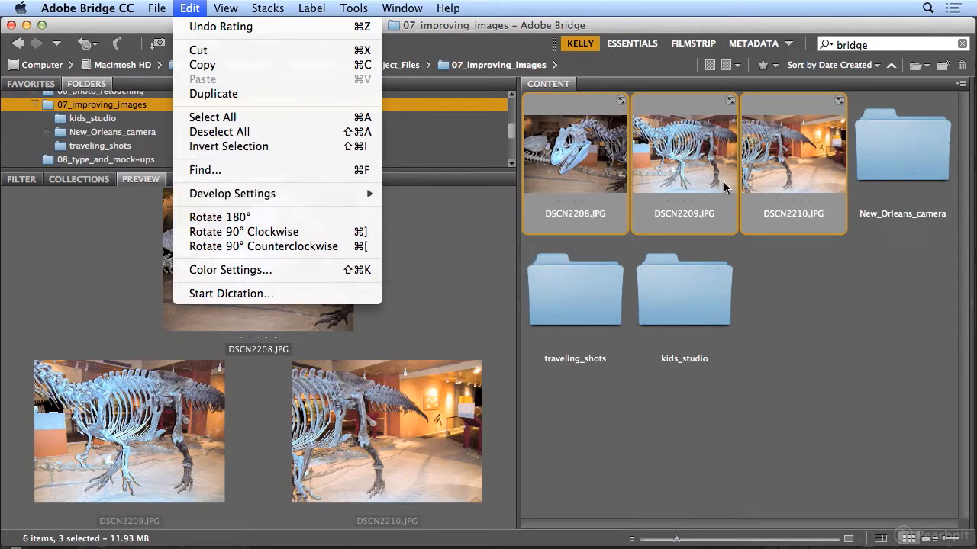
{"action": "left_click", "coordinate": [563, 27]}
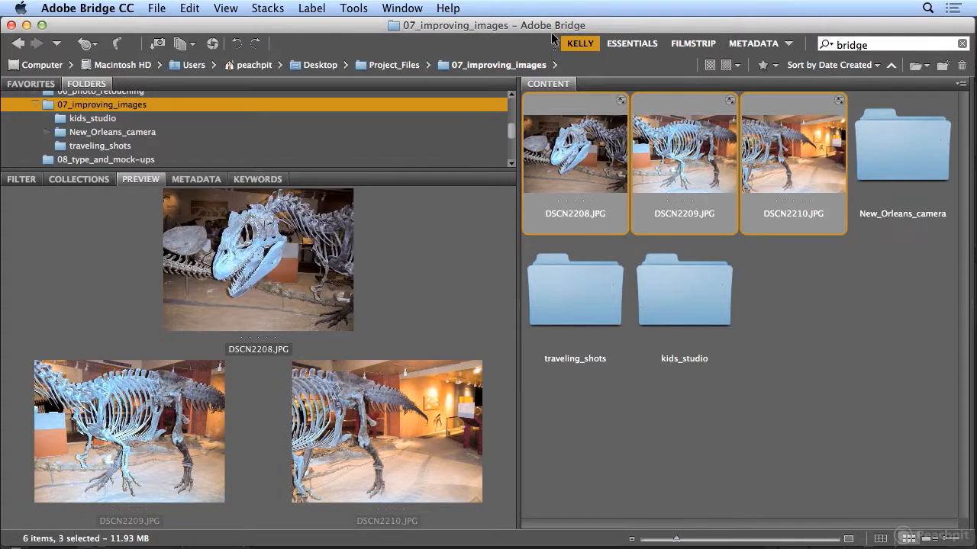